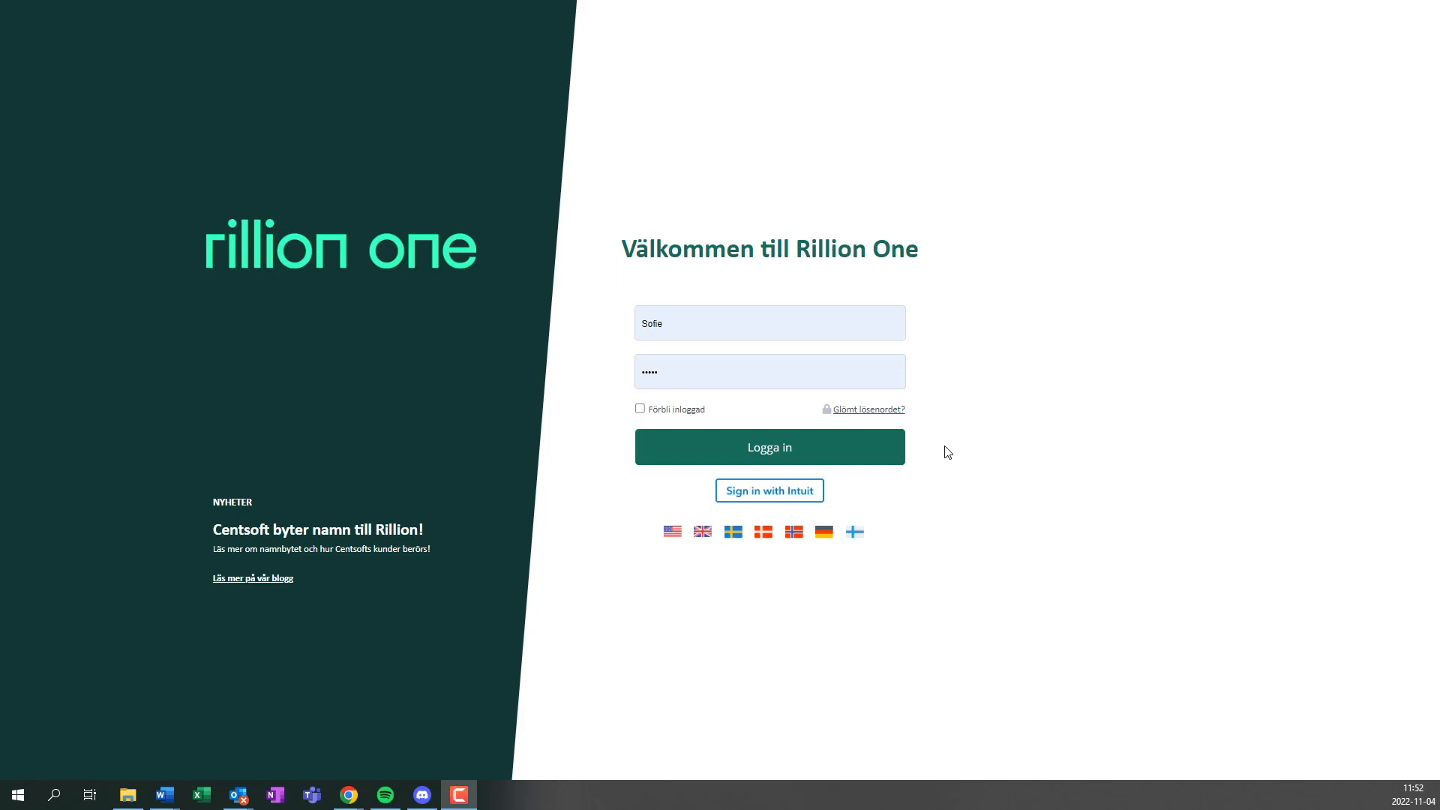
# Sign in with the prefilled credentials and open the Documents & Contracts overview.
pyautogui.click(892, 455)
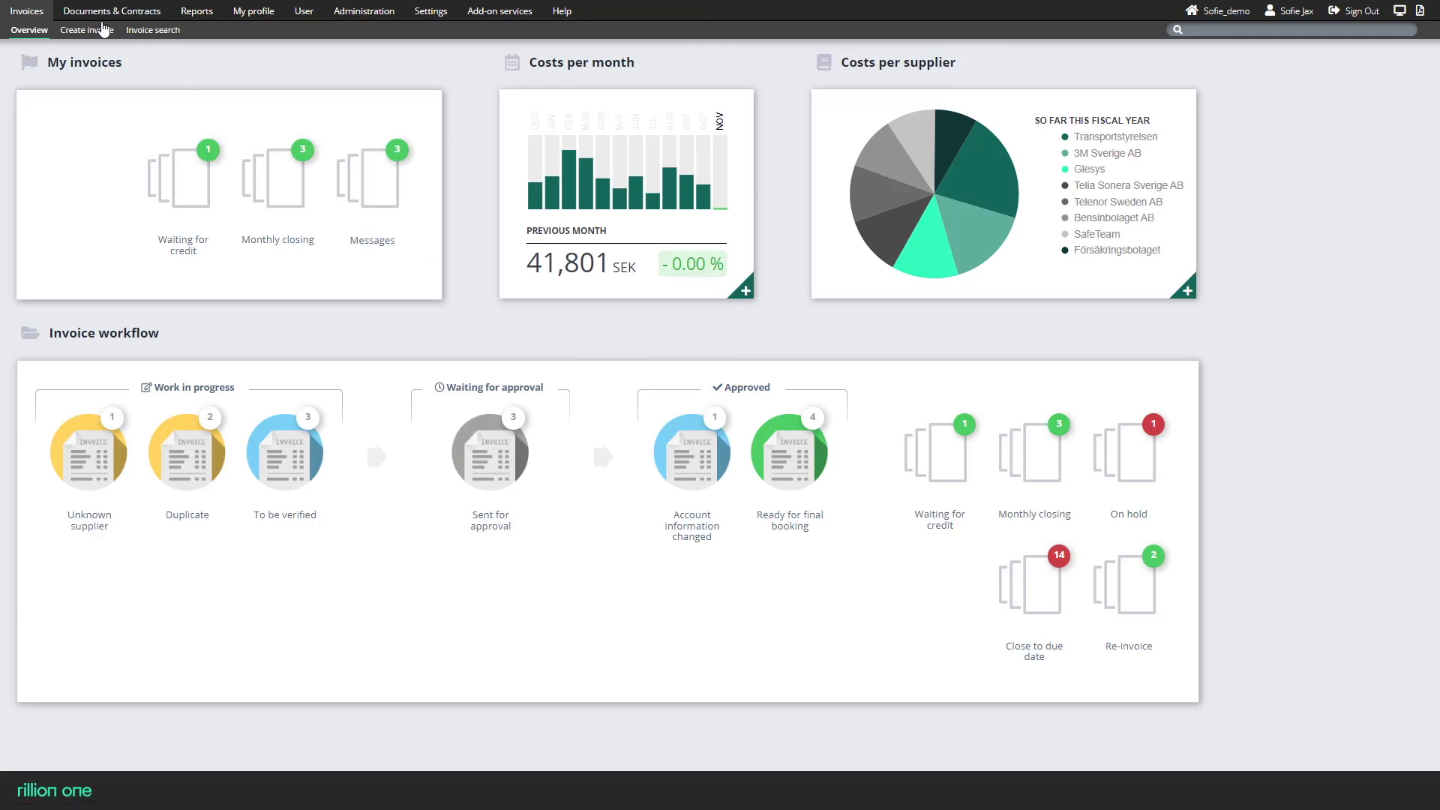
pyautogui.click(105, 12)
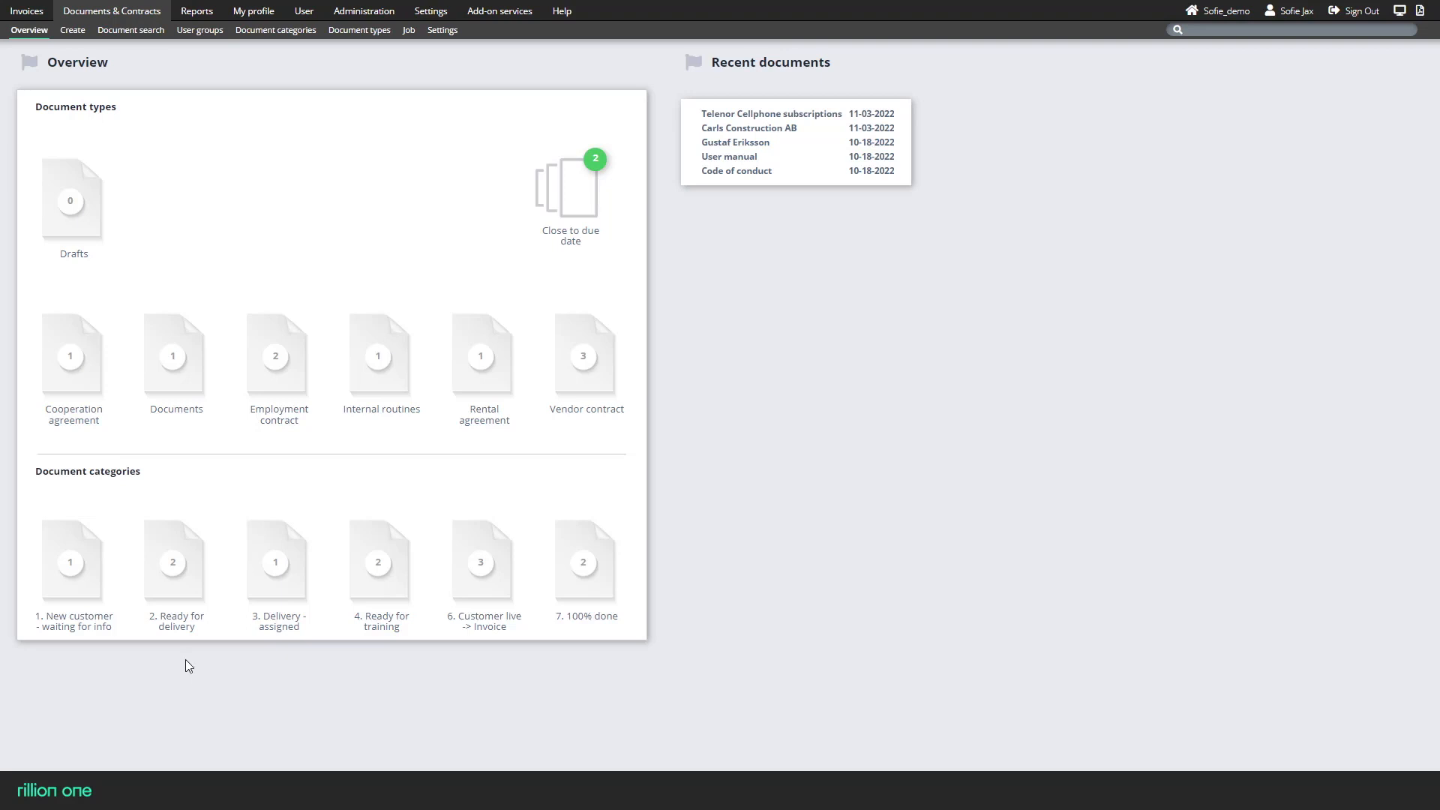
# Start a new document, show its attachment upload area, and set the document type to Customer Agreements while checking the available categories.
pyautogui.click(75, 33)
pyautogui.click(937, 67)
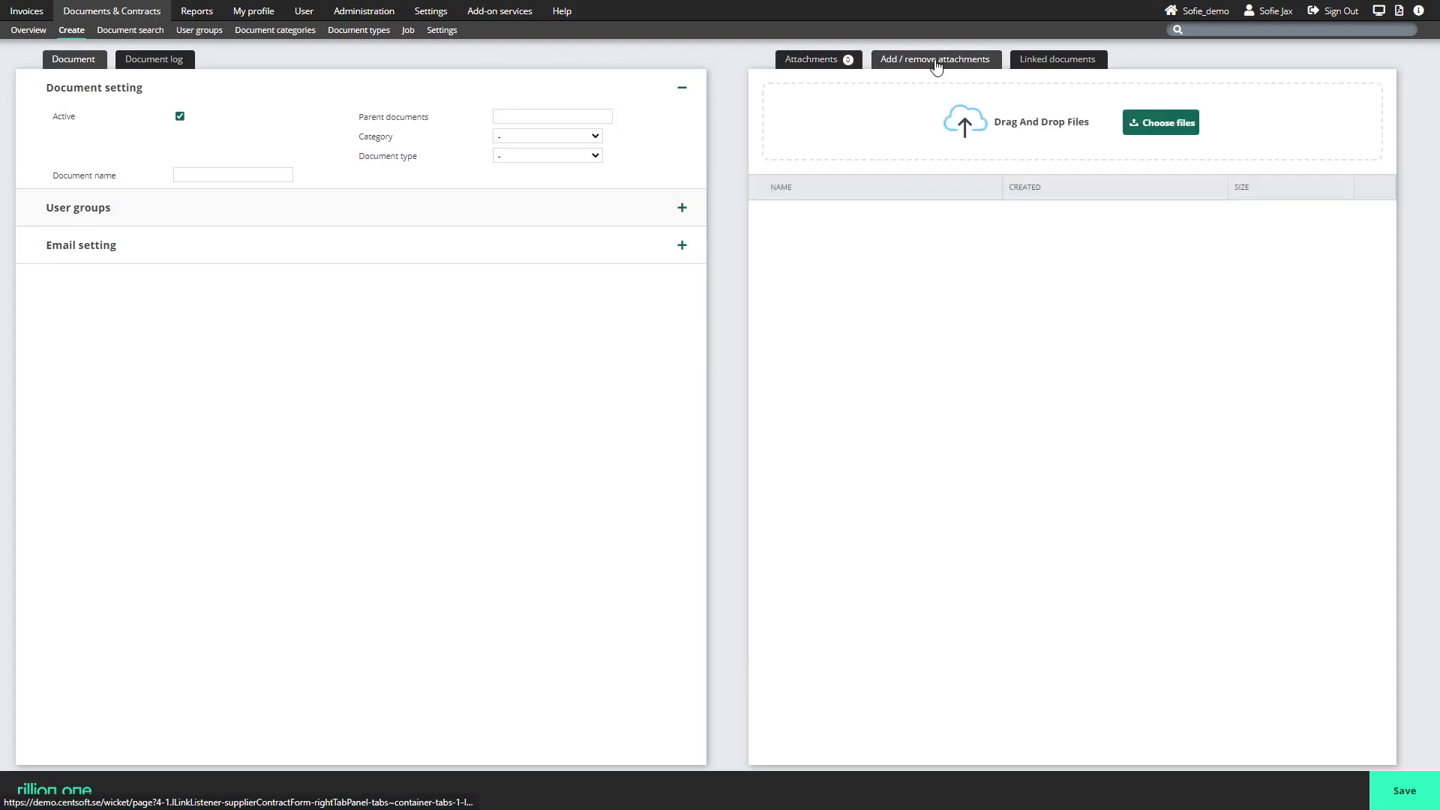
pyautogui.click(594, 156)
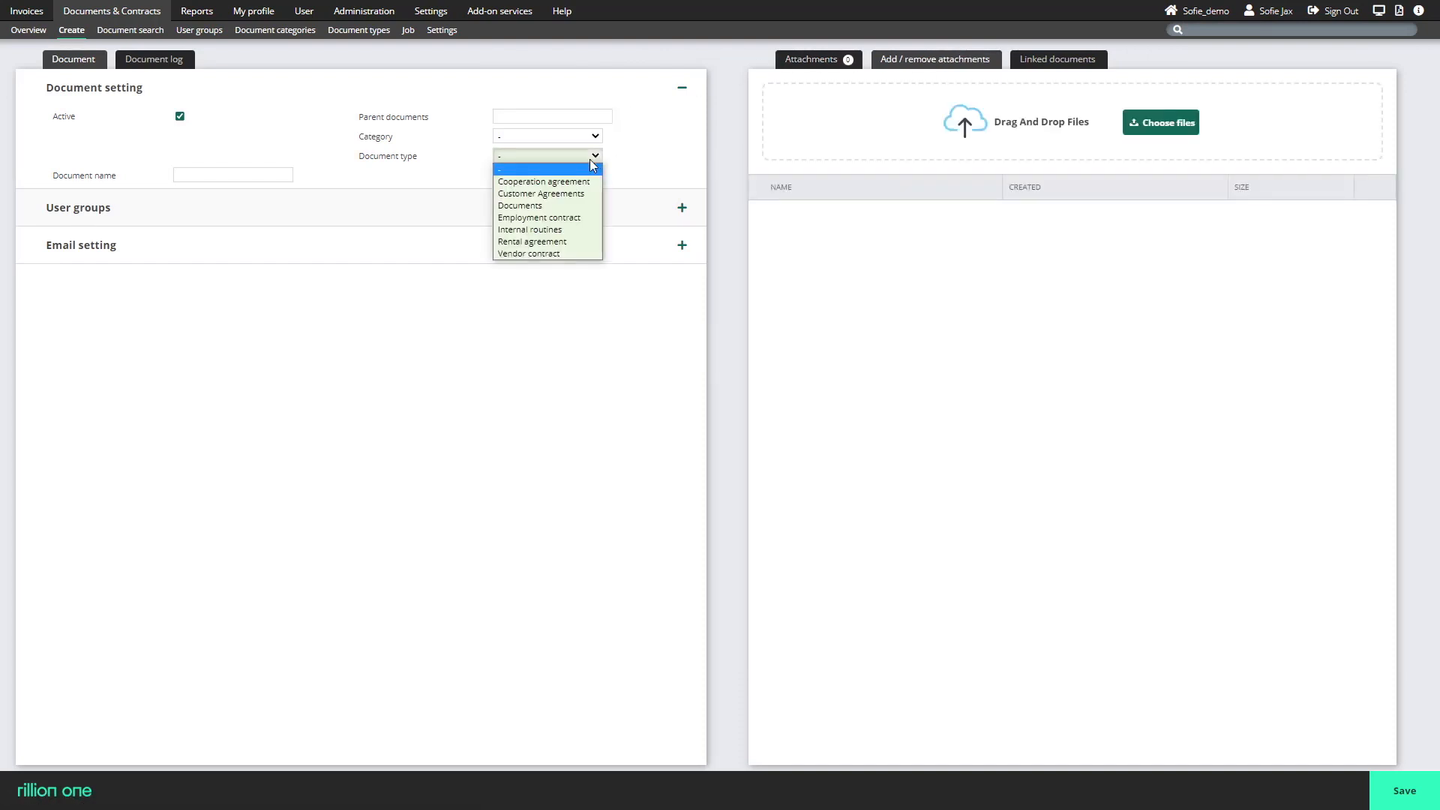
pyautogui.click(577, 194)
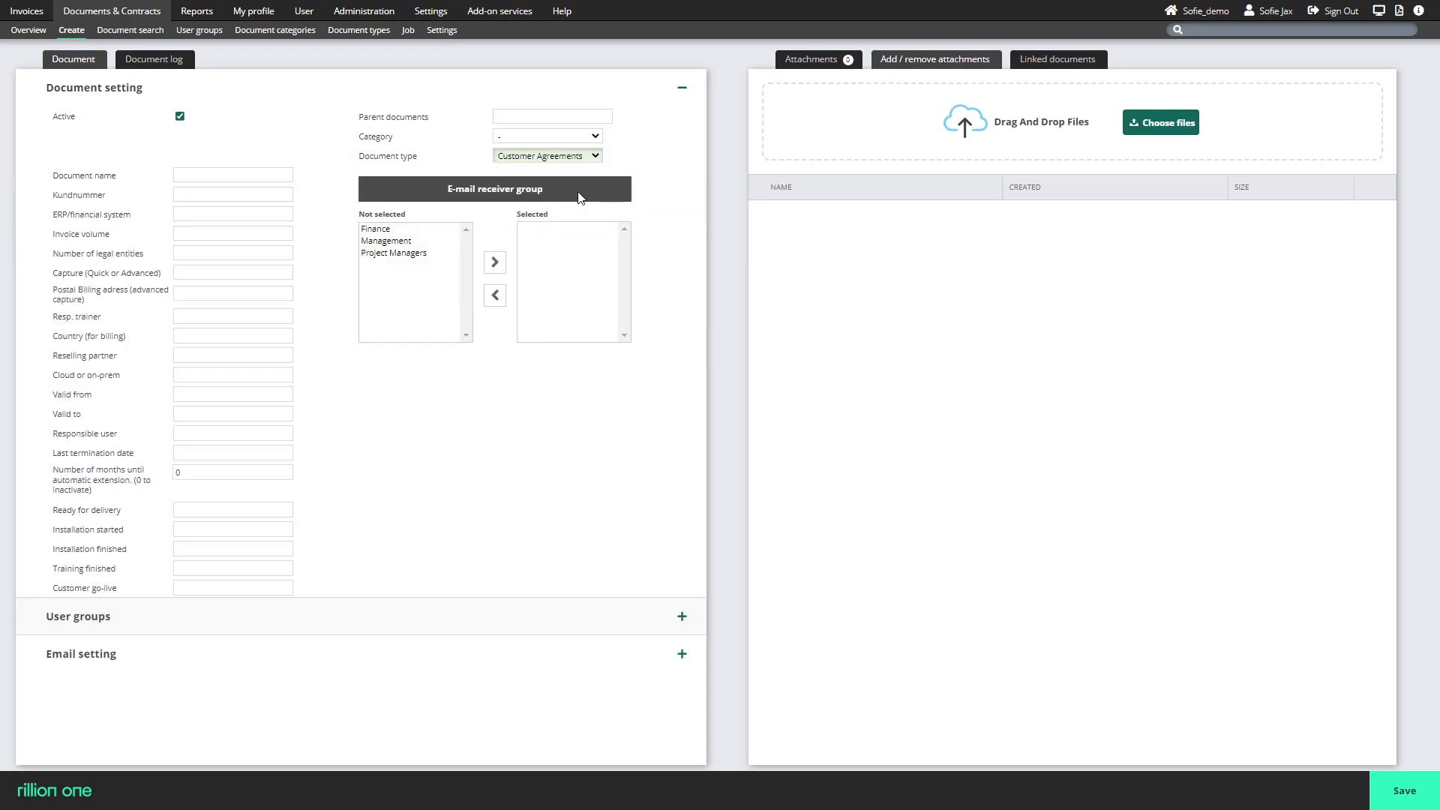
pyautogui.click(596, 136)
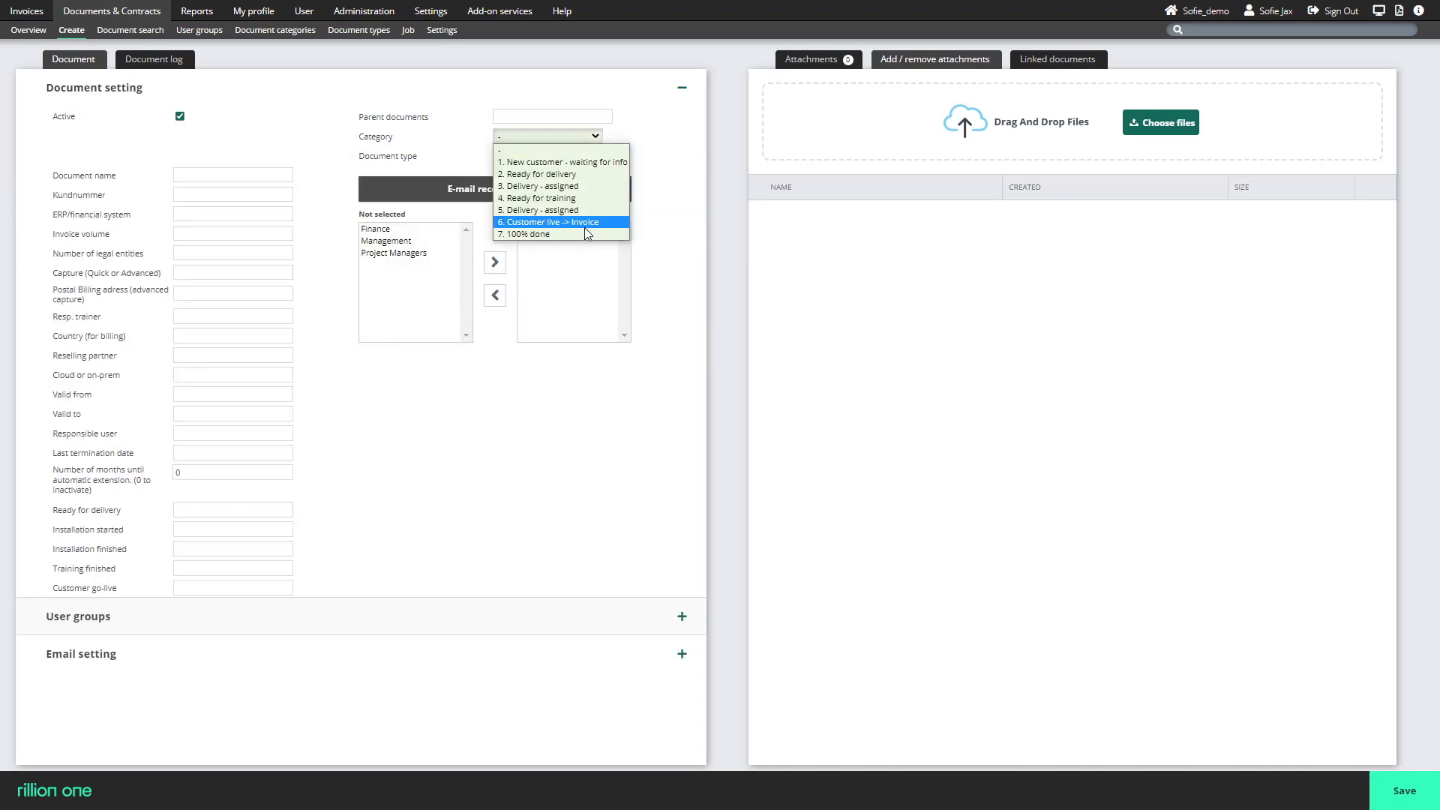
pyautogui.click(651, 135)
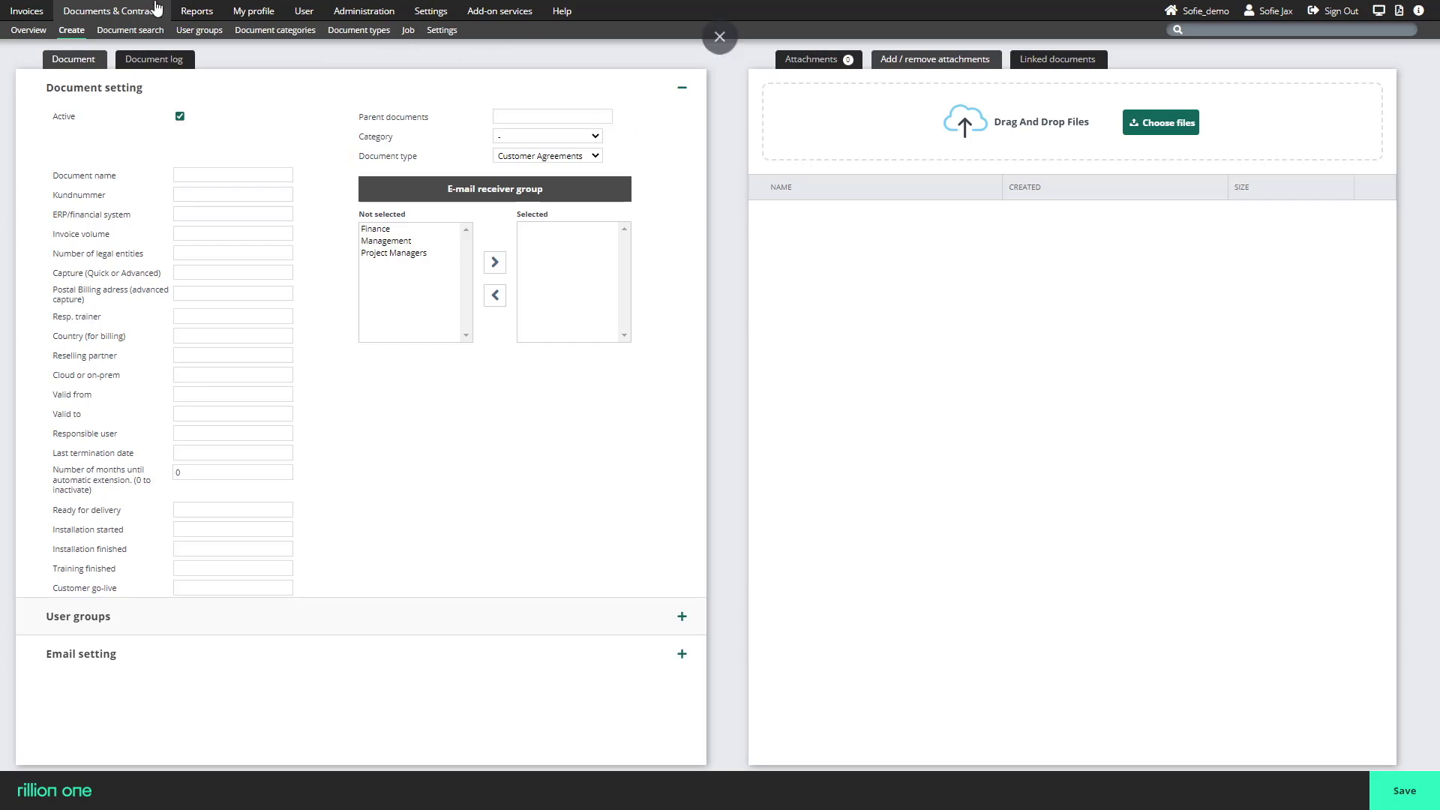
# Open the Carls Construction AB customer agreement from the "2. Ready for delivery" document category.
pyautogui.click(27, 31)
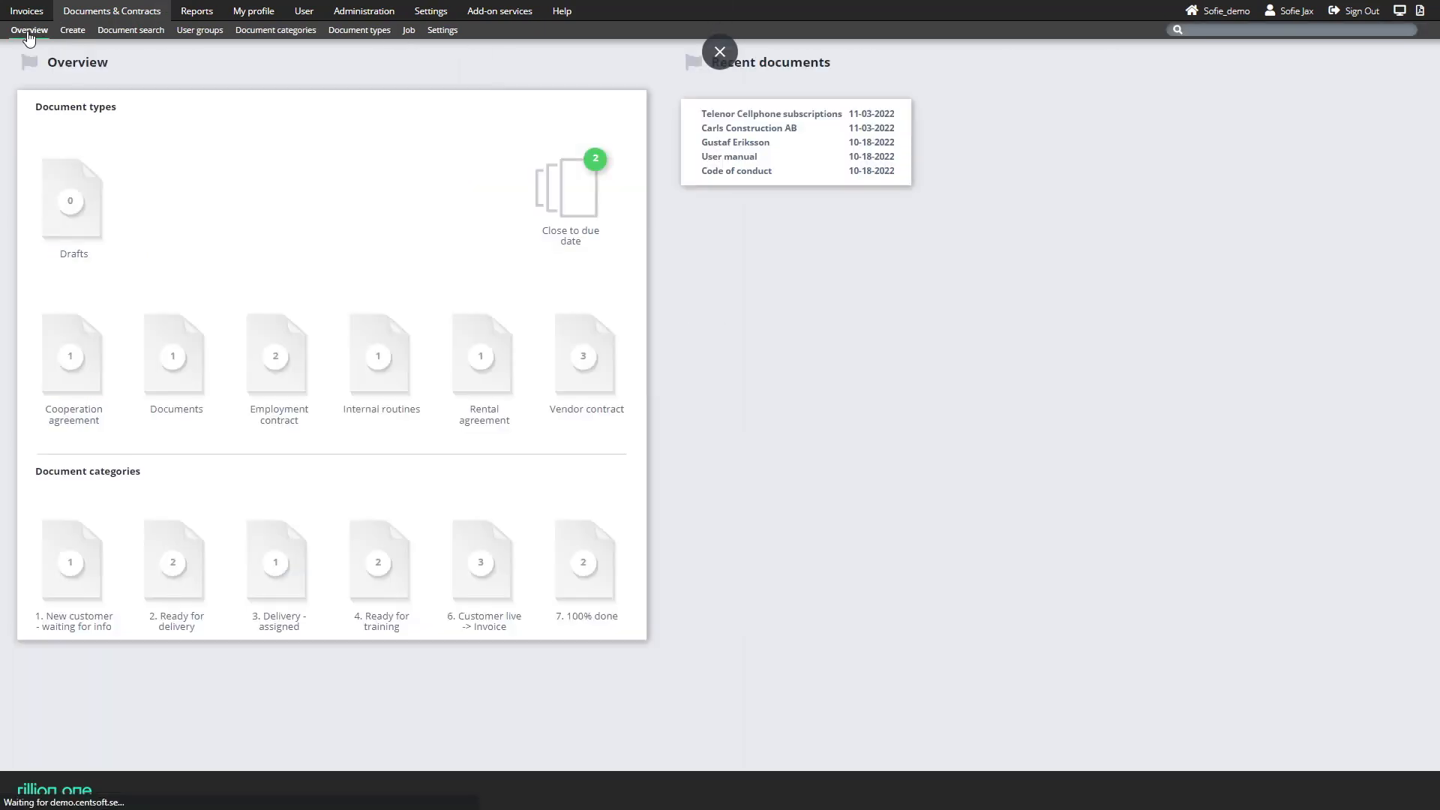
pyautogui.click(159, 578)
pyautogui.click(78, 197)
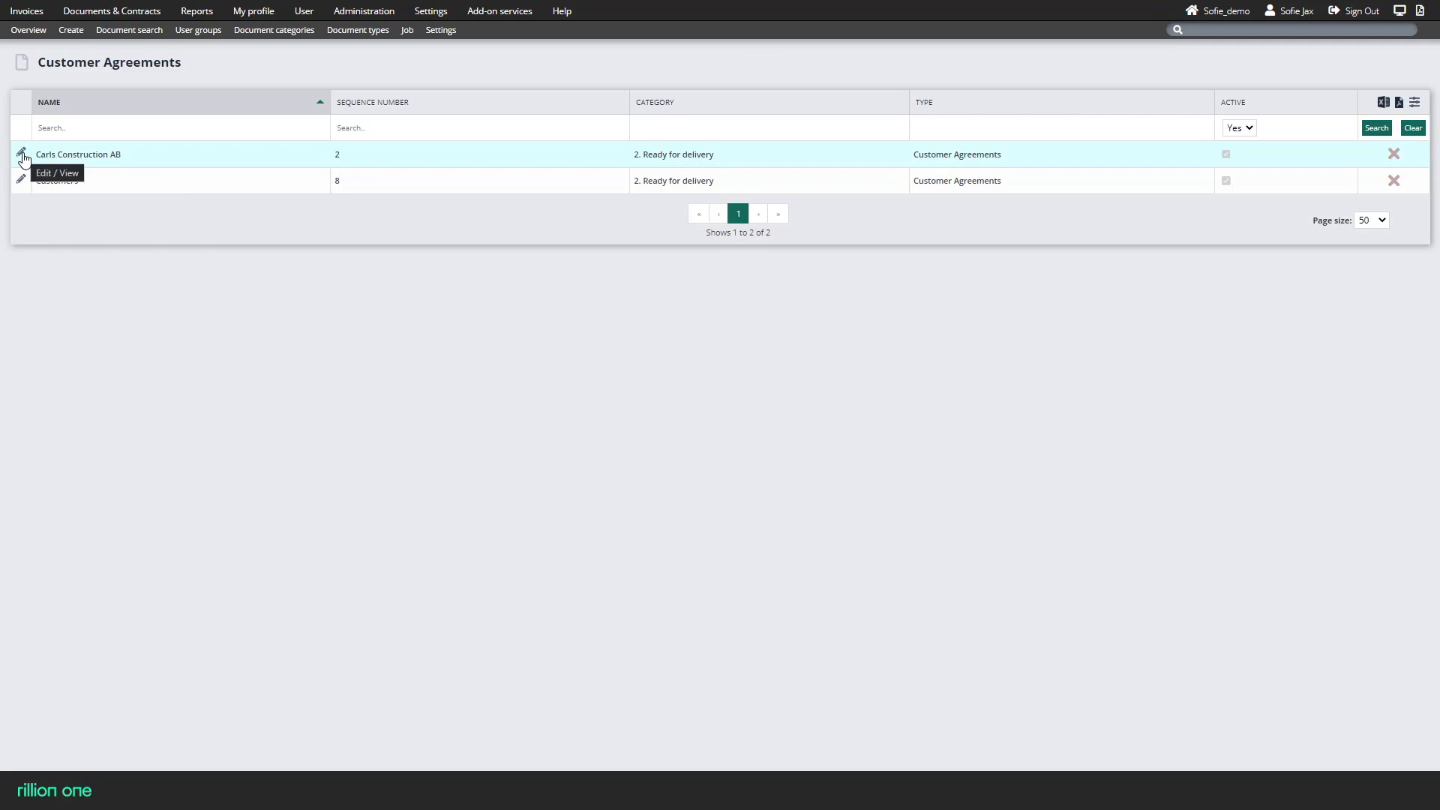
pyautogui.click(21, 155)
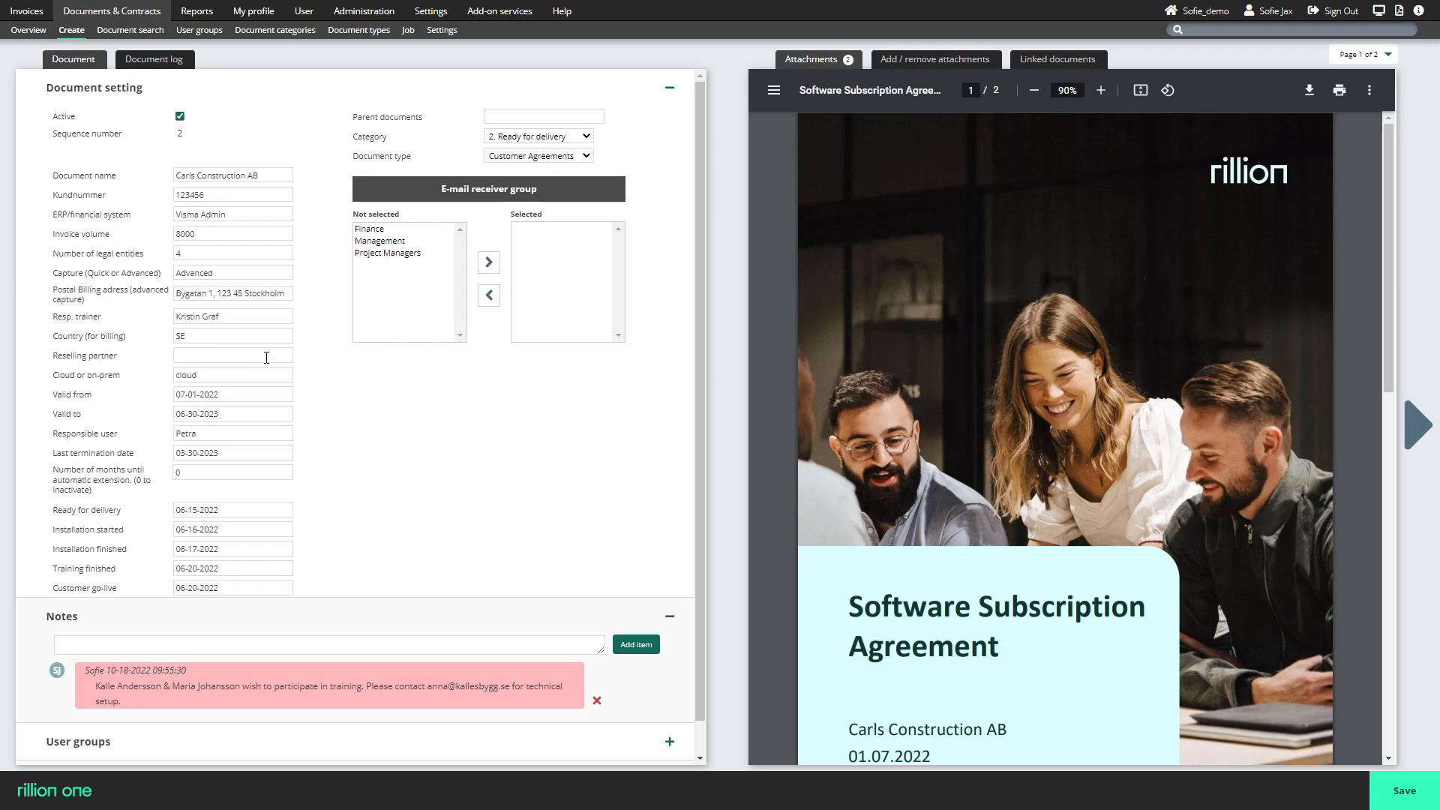
# Review the agreement's fields and notes, and add Finance to its e-mail receiver group.
pyautogui.click(220, 430)
pyautogui.click(207, 650)
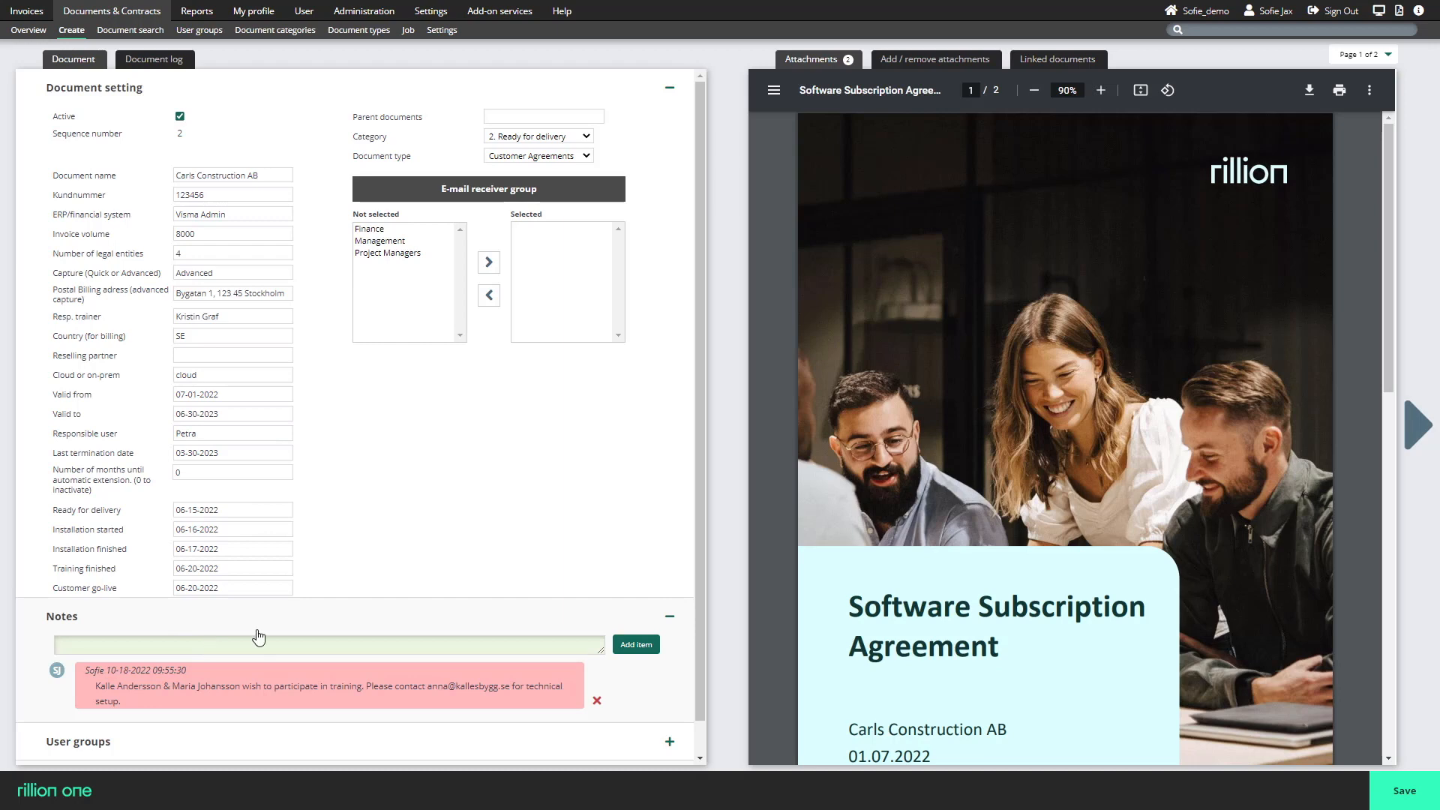
pyautogui.scroll(-1, 262, 630)
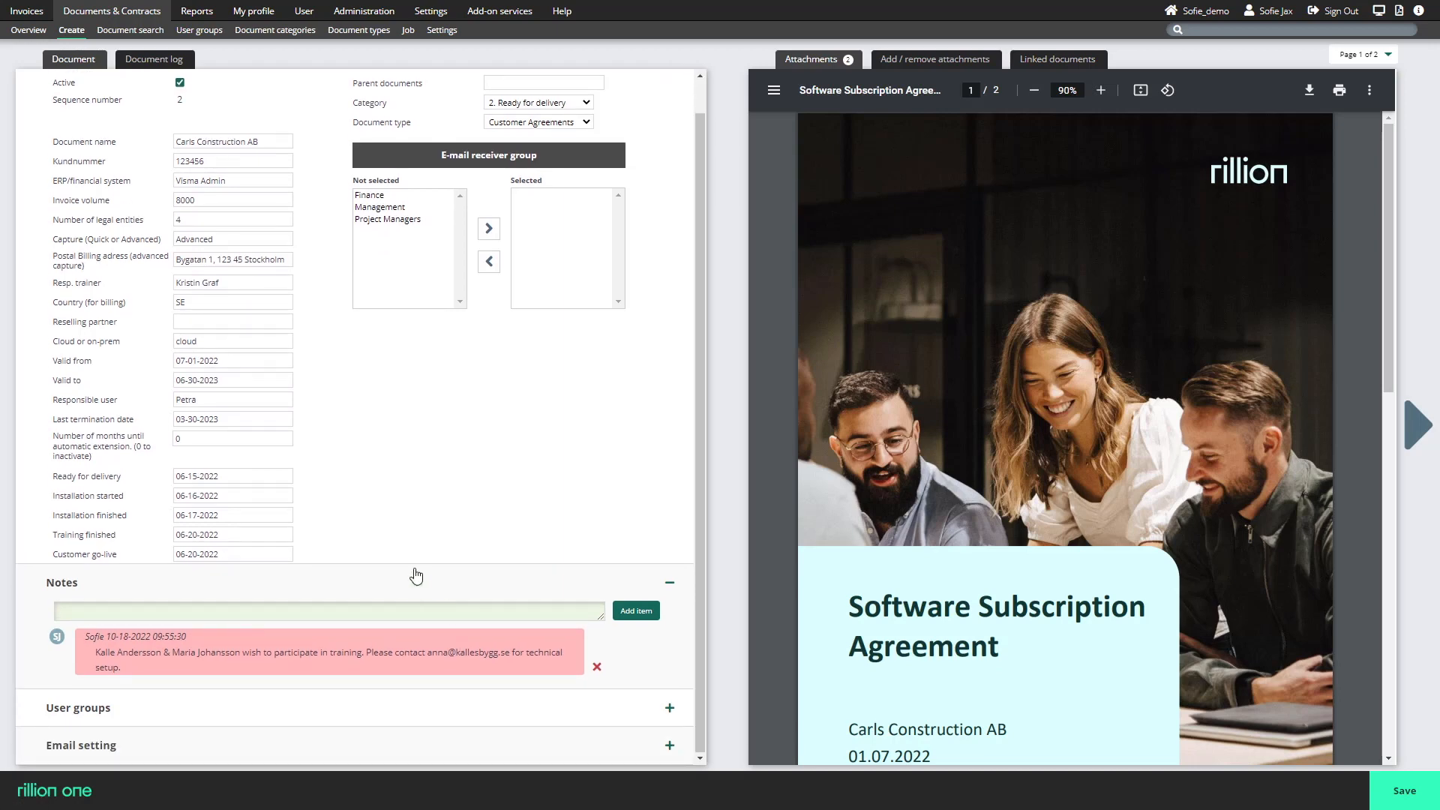
pyautogui.doubleClick(400, 197)
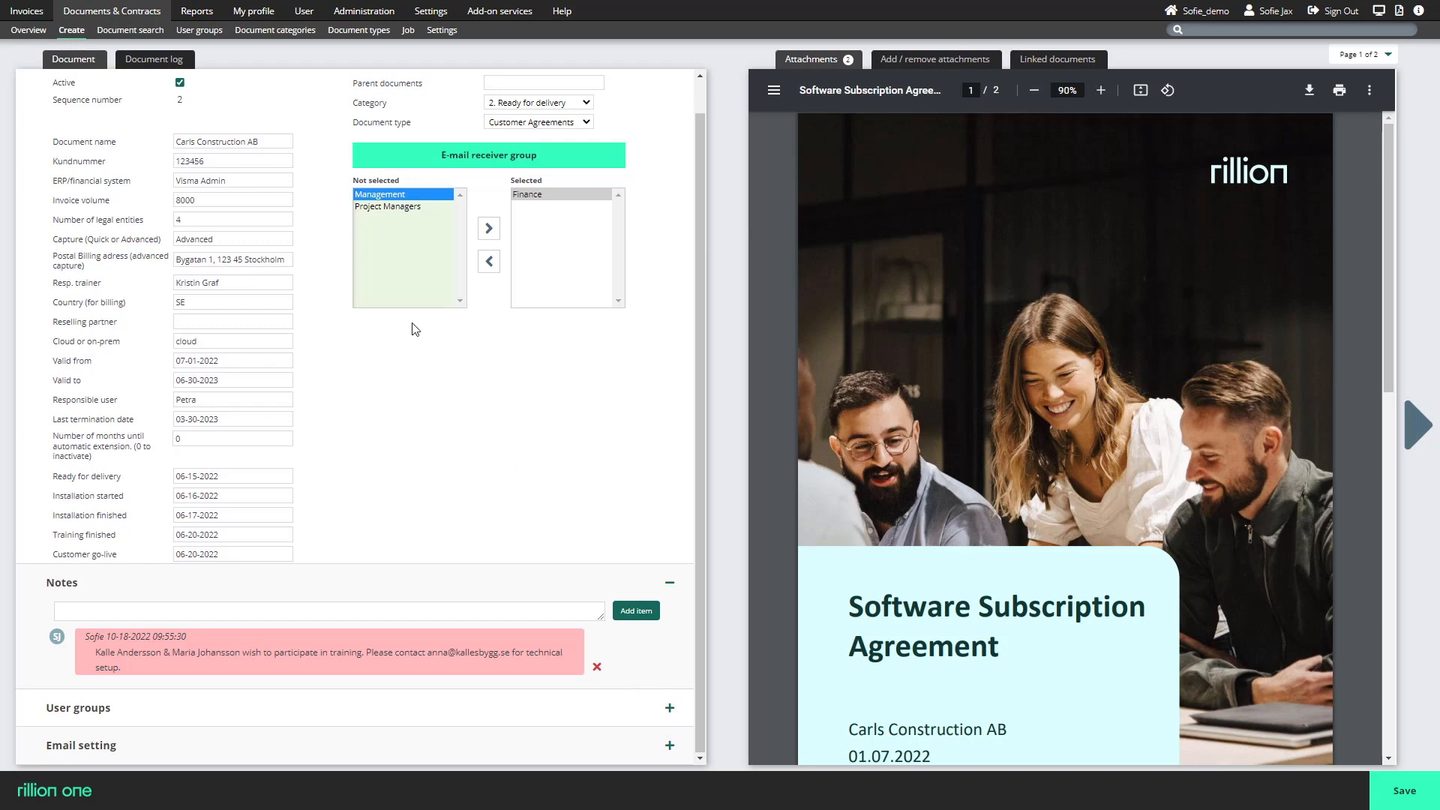
# Open the Telenor Cellphone subscriptions vendor contract and point out its vendor invoices setting.
pyautogui.click(38, 31)
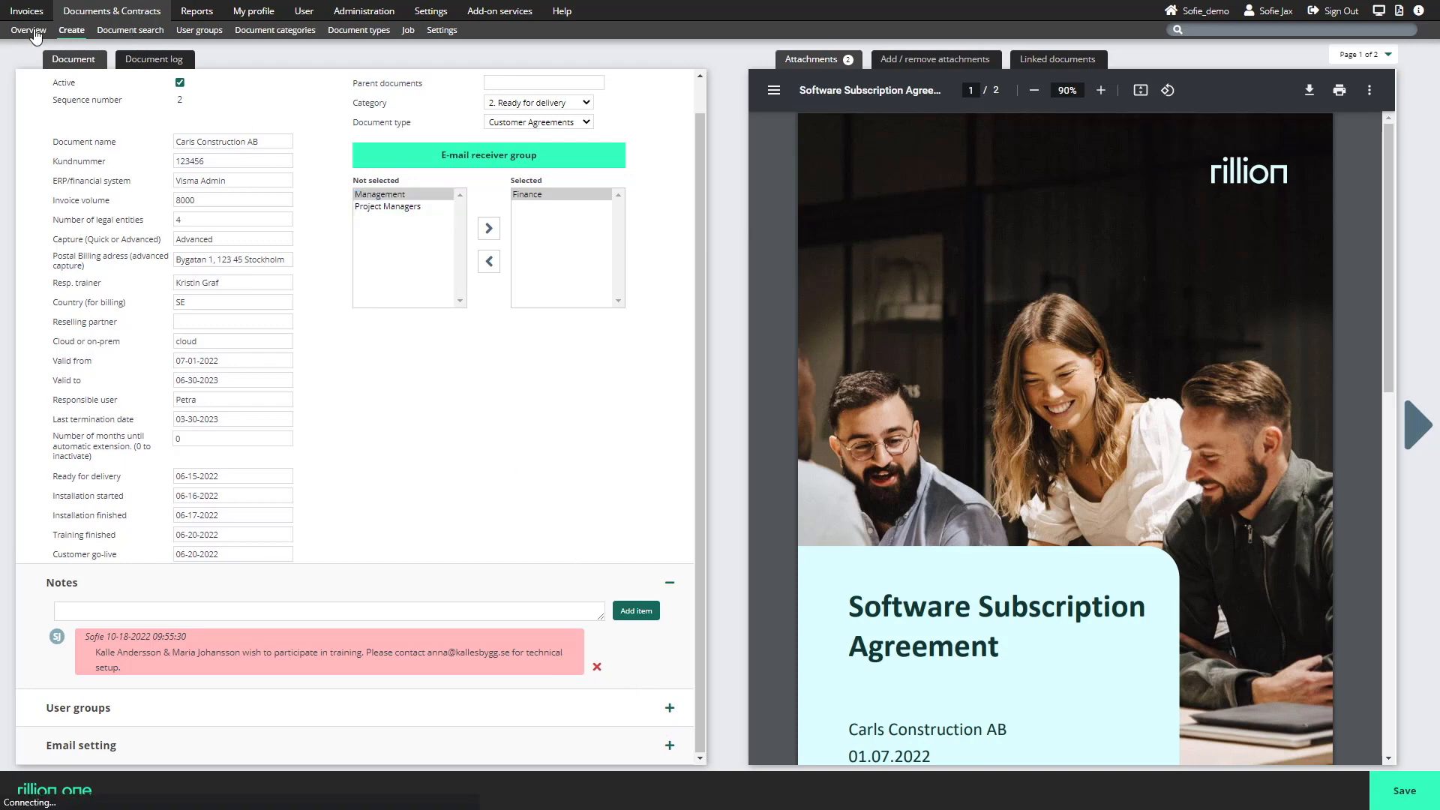
pyautogui.click(590, 363)
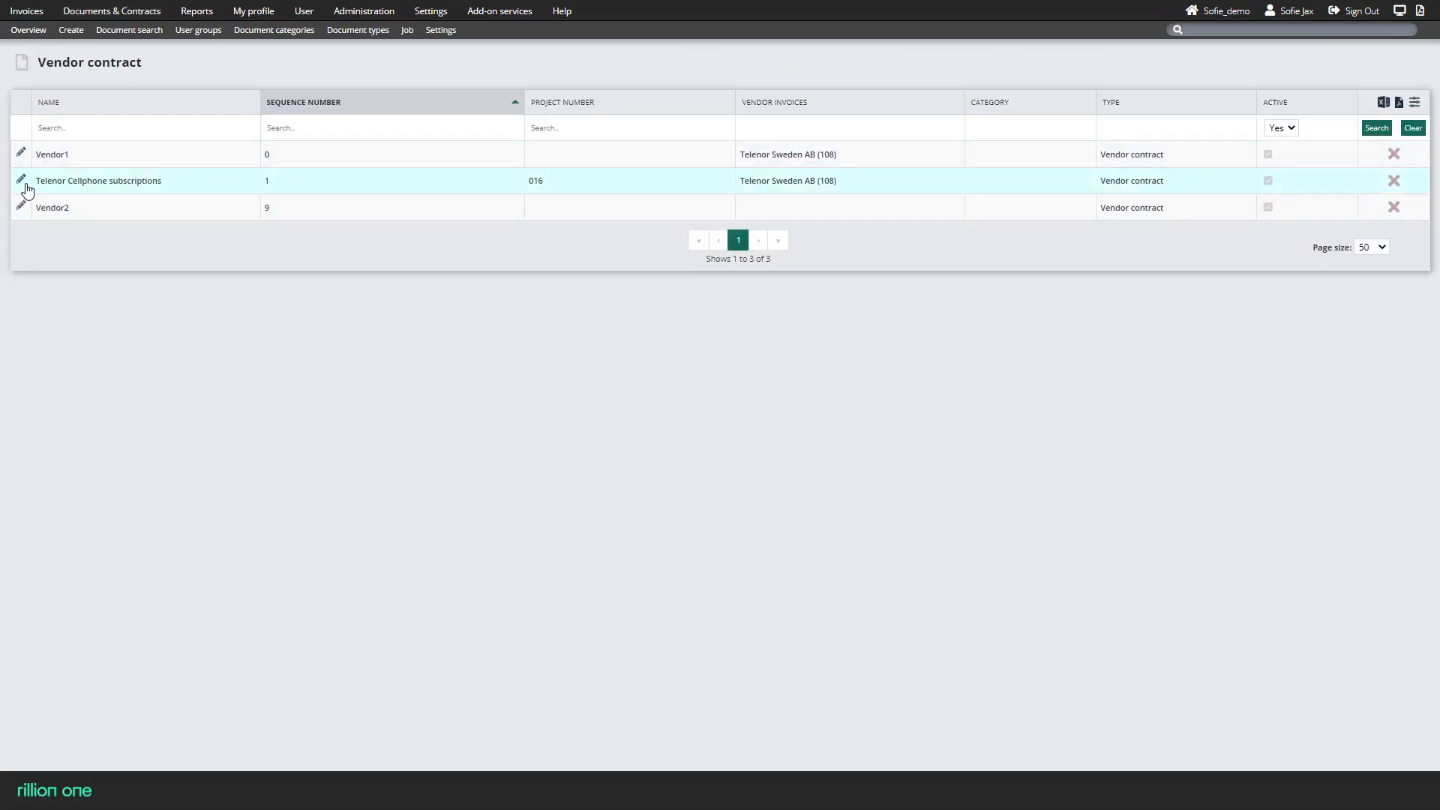
pyautogui.click(21, 181)
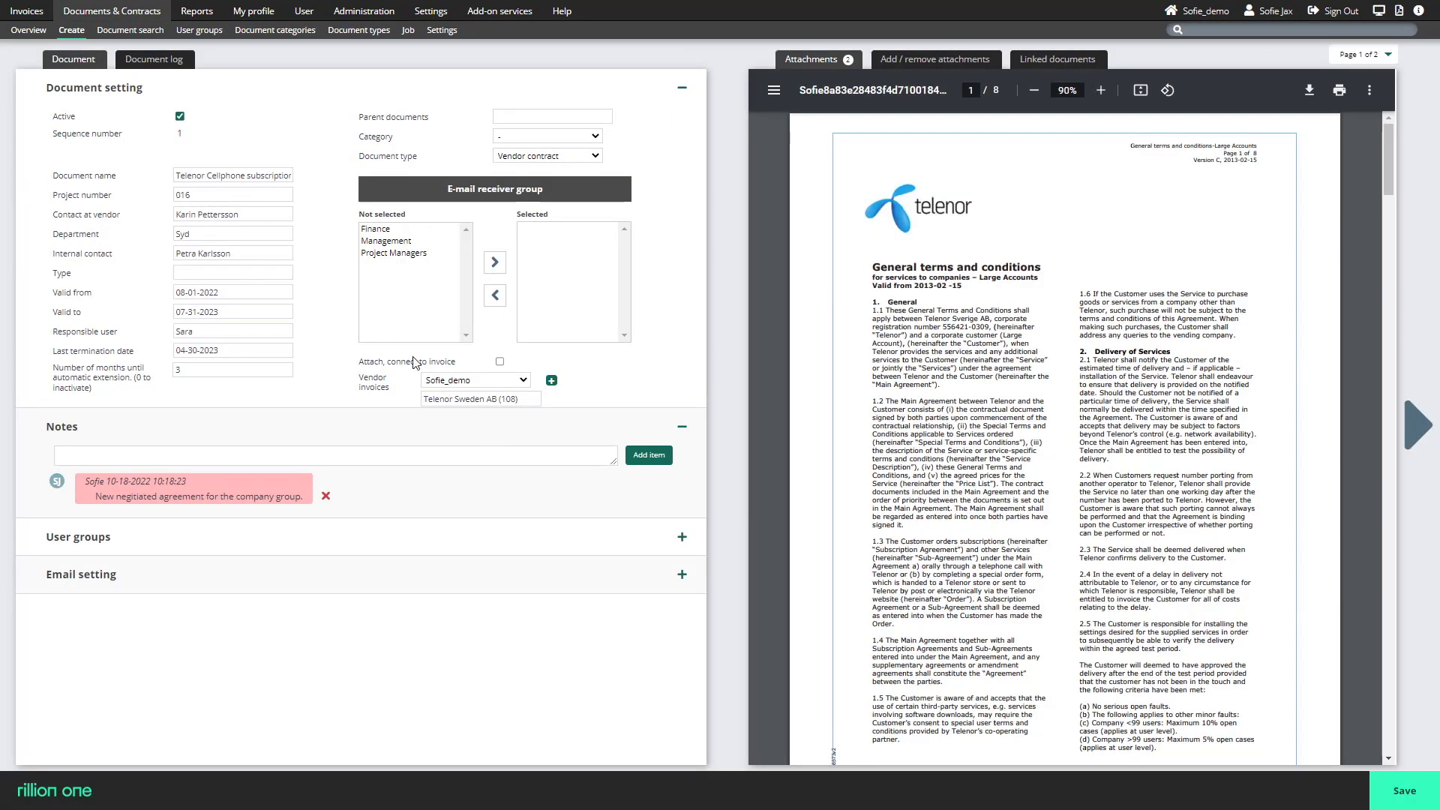
pyautogui.moveTo(359, 379); pyautogui.dragTo(396, 397)
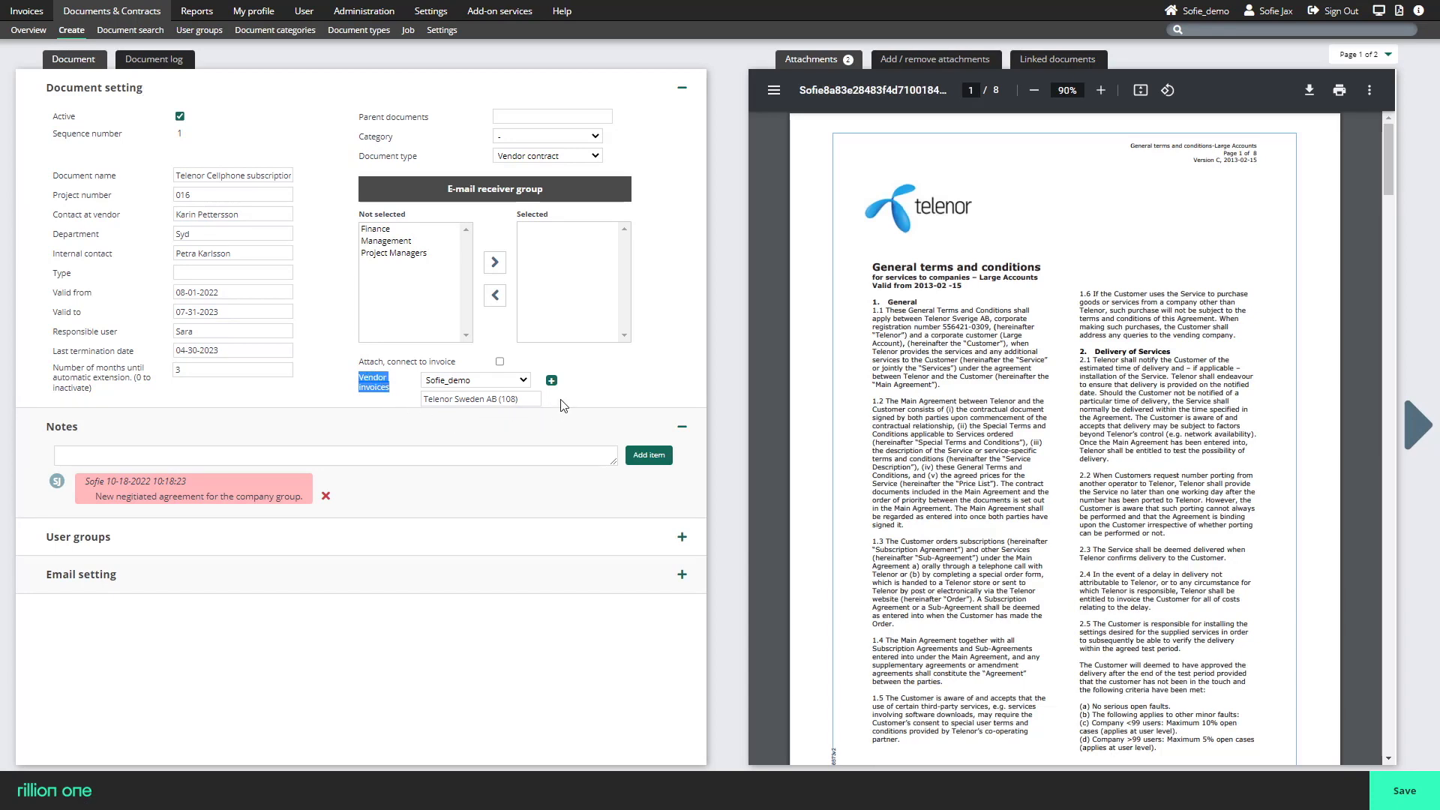
# Open the Telenor Sweden AB invoice dated 08-20-2022 from the invoices sent for approval.
pyautogui.click(27, 11)
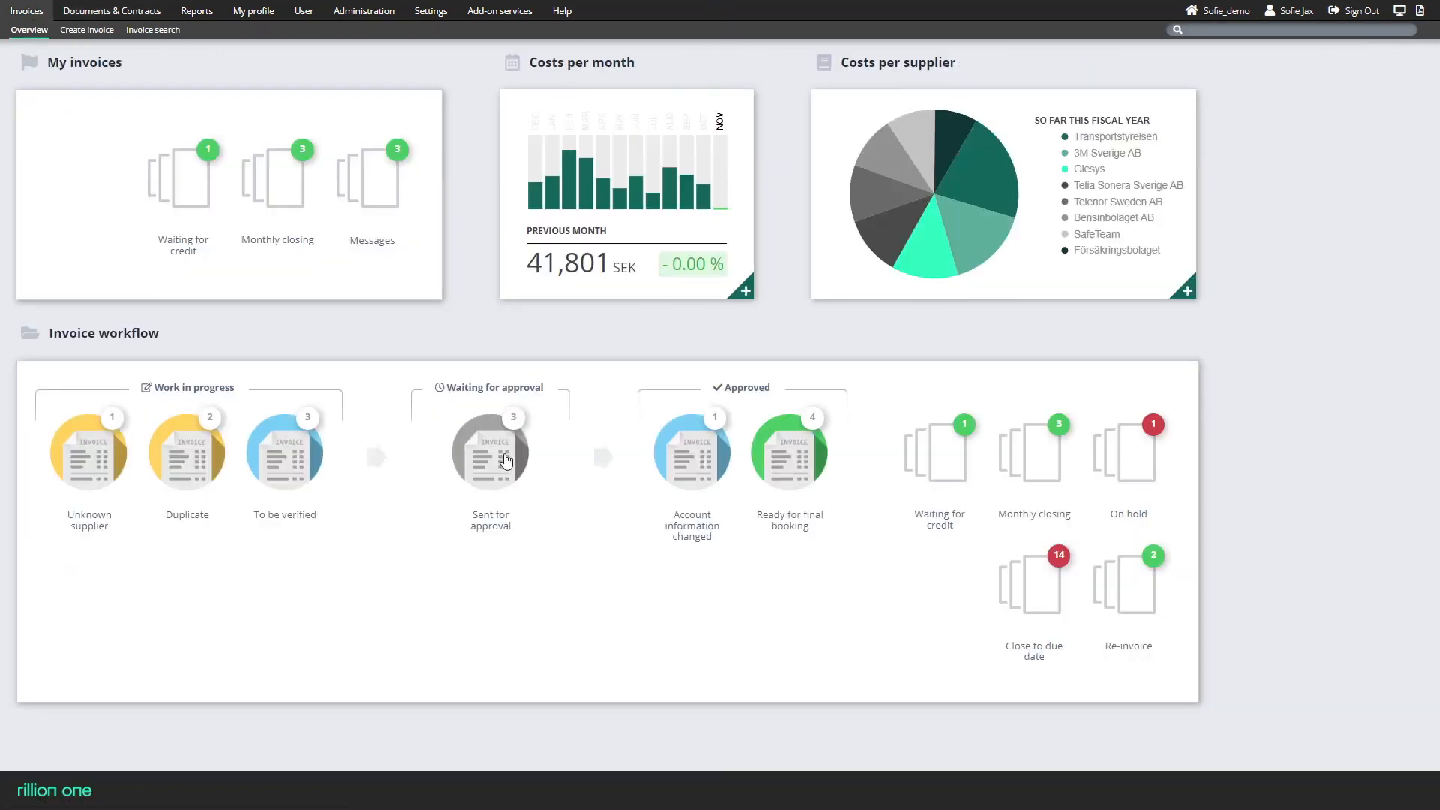
pyautogui.click(507, 461)
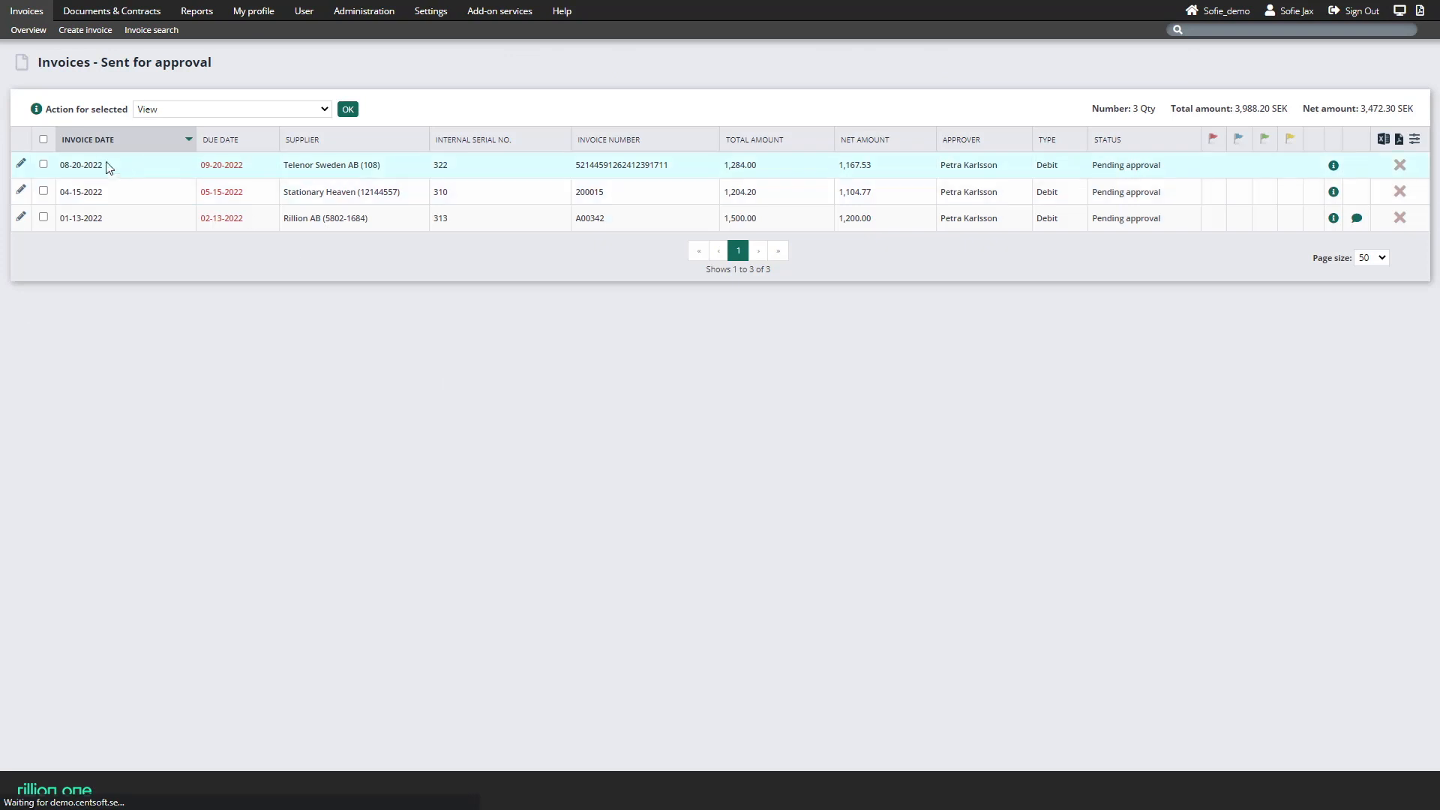
pyautogui.click(22, 165)
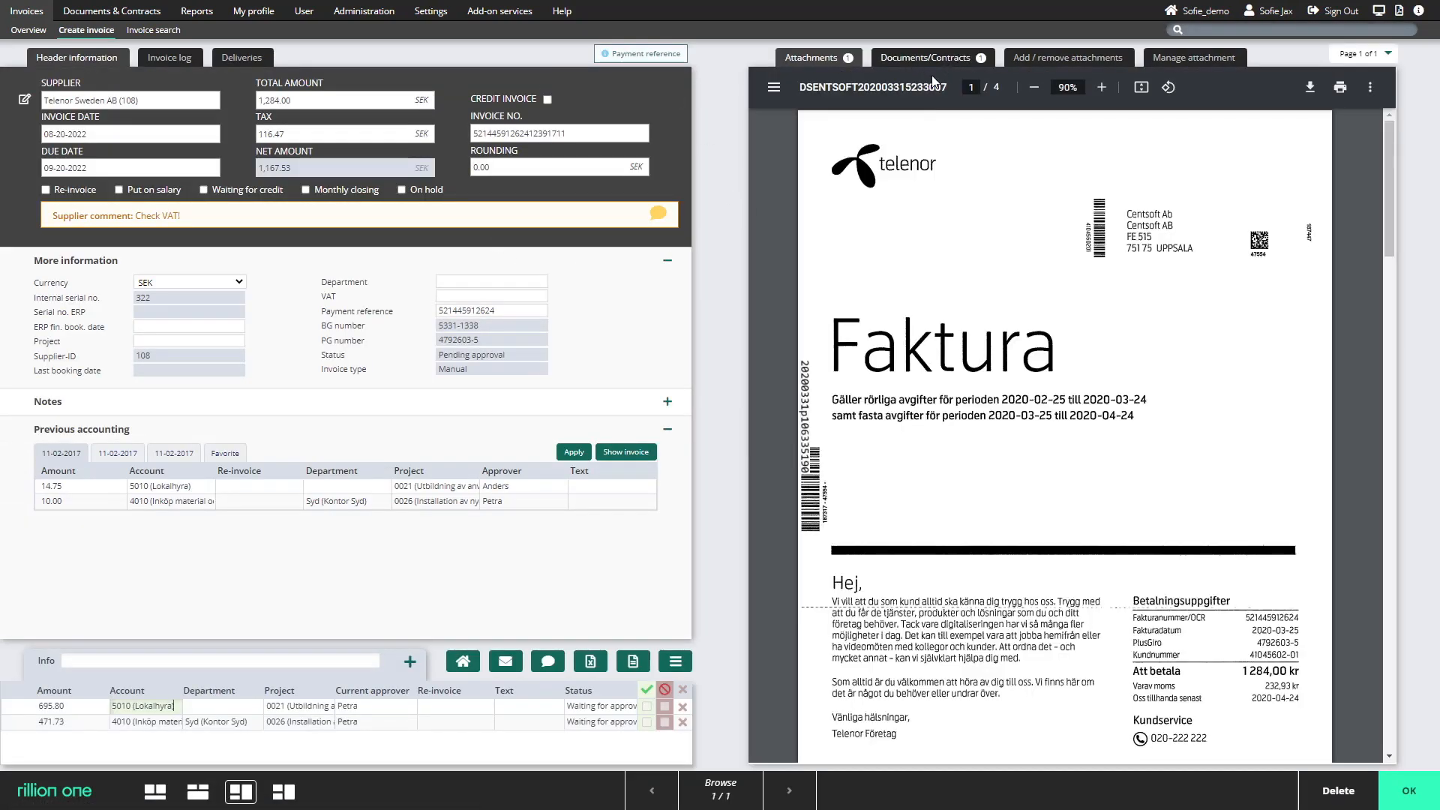
# View Telenor.pdf from the Telenor Cellphone subscriptions contract linked to the invoice and skim its pages.
pyautogui.click(931, 66)
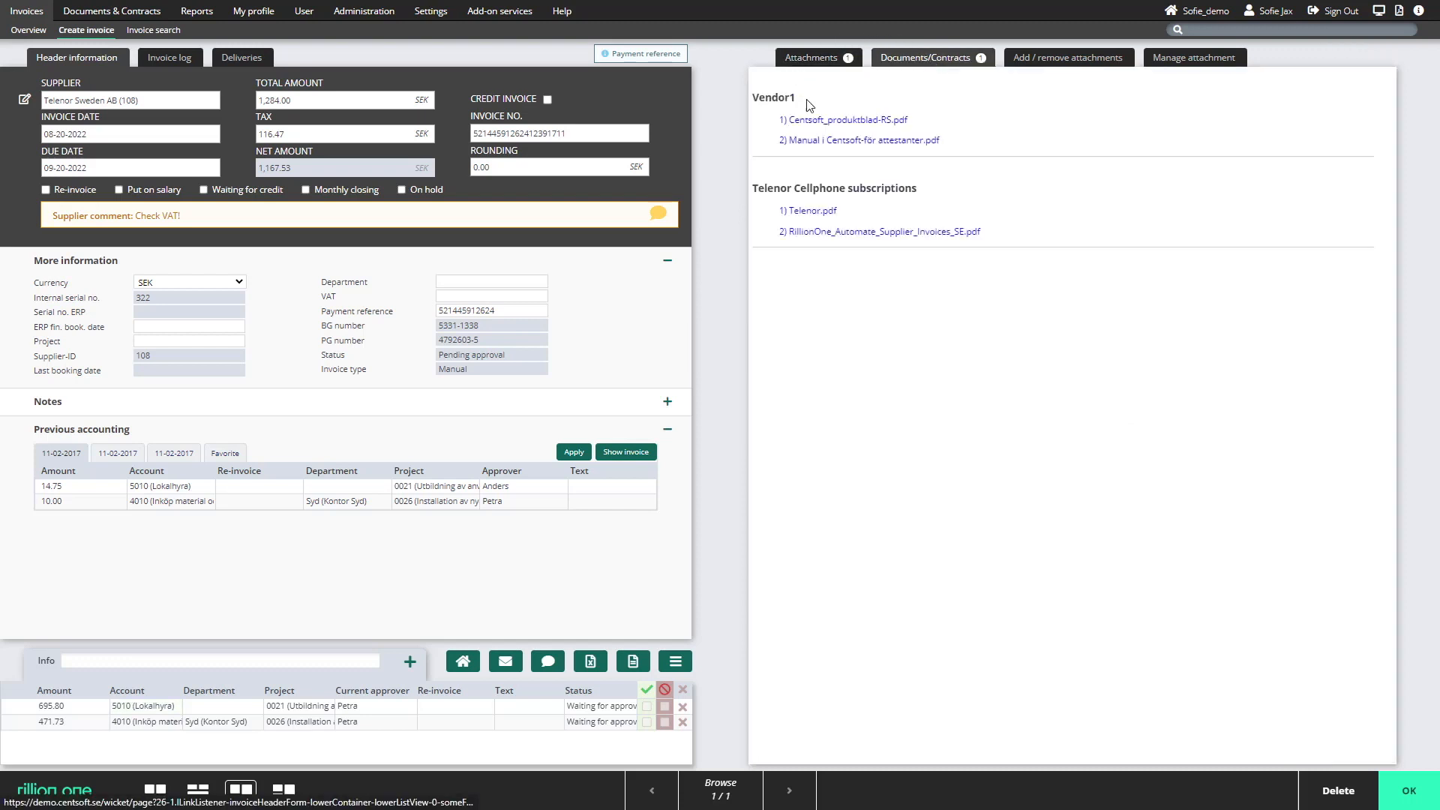
pyautogui.click(816, 211)
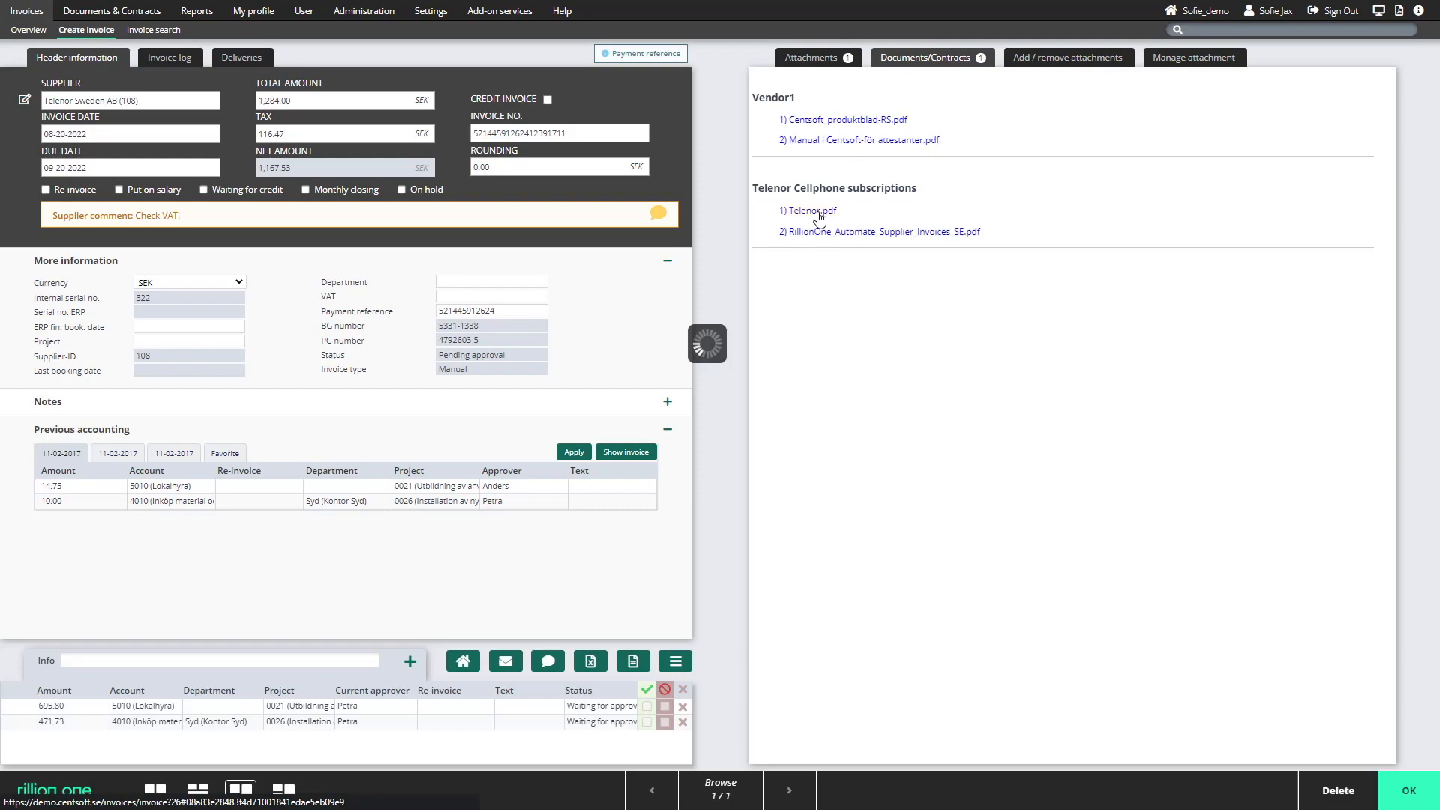
pyautogui.scroll(-5, 957, 310)
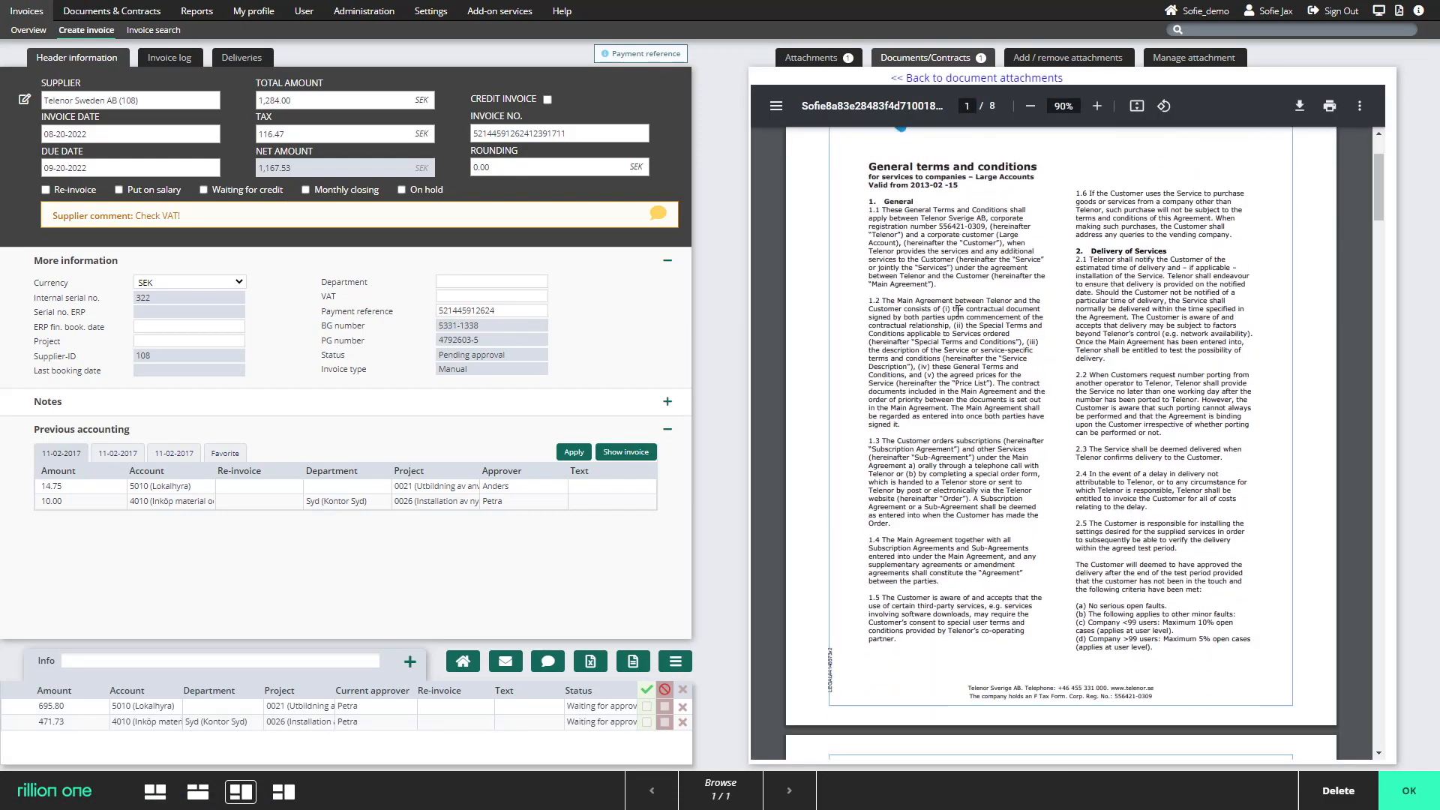
pyautogui.scroll(-3, 957, 311)
pyautogui.scroll(10, 958, 311)
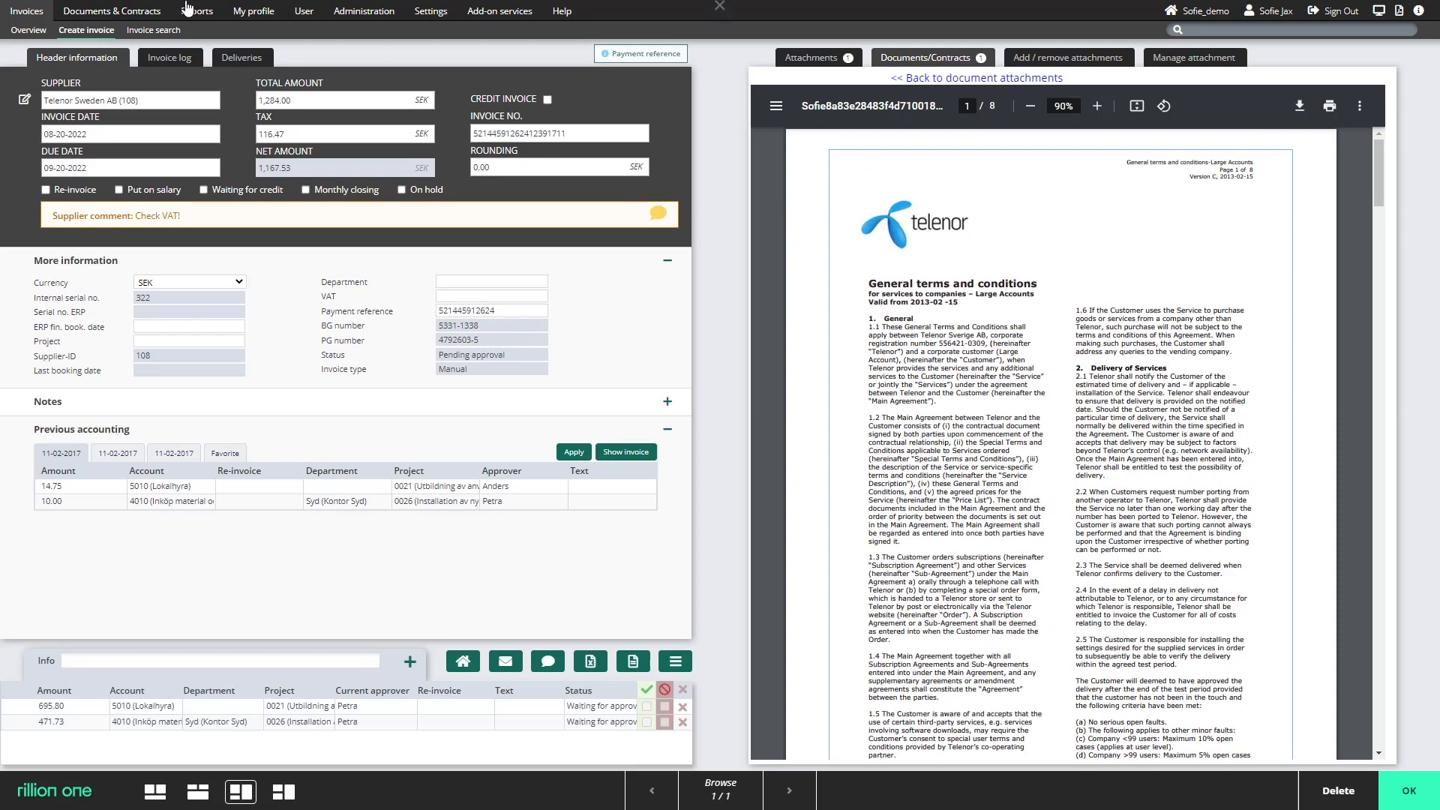
# Run a document search without any filter and open the Carls Construction AB agreement from the results.
pyautogui.click(111, 11)
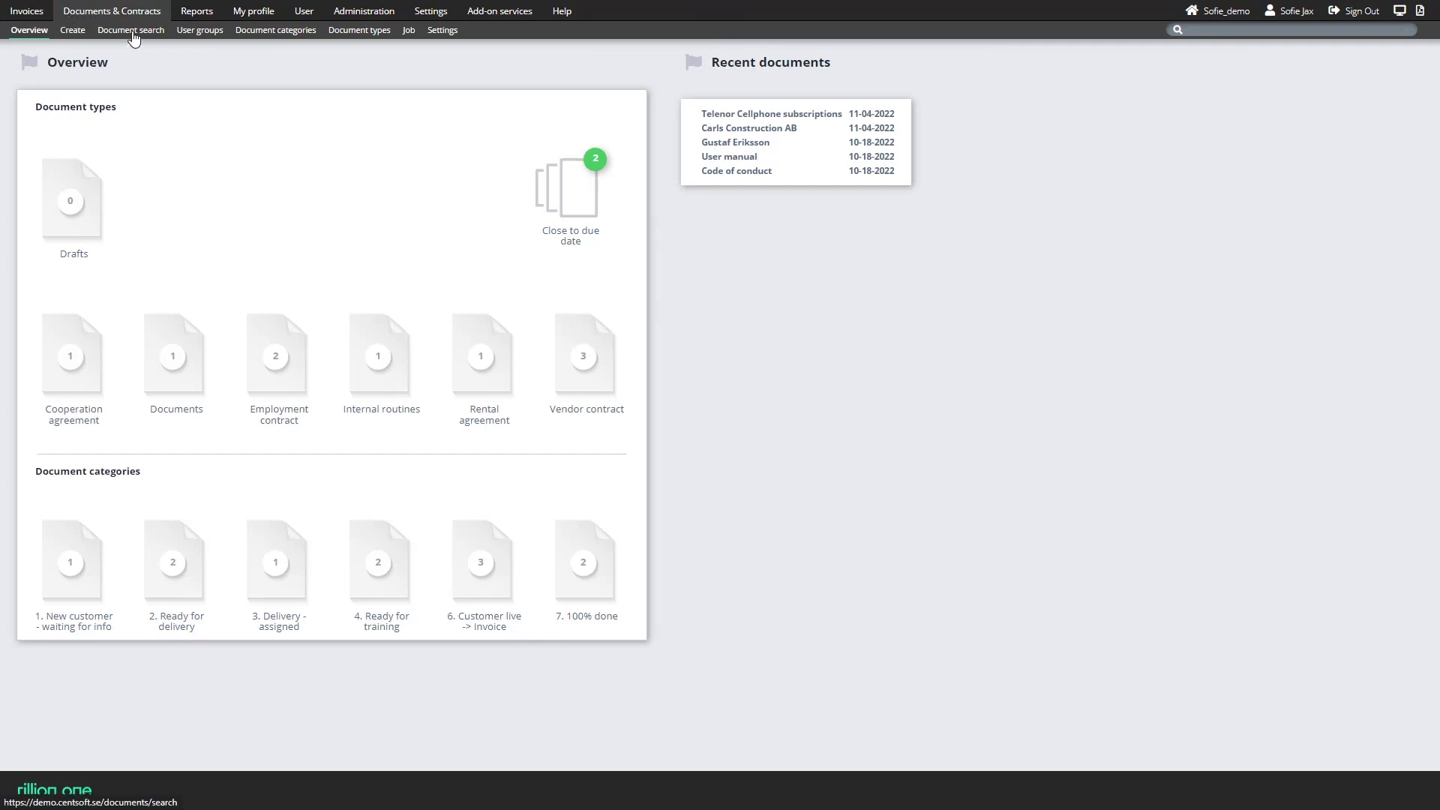
pyautogui.click(134, 34)
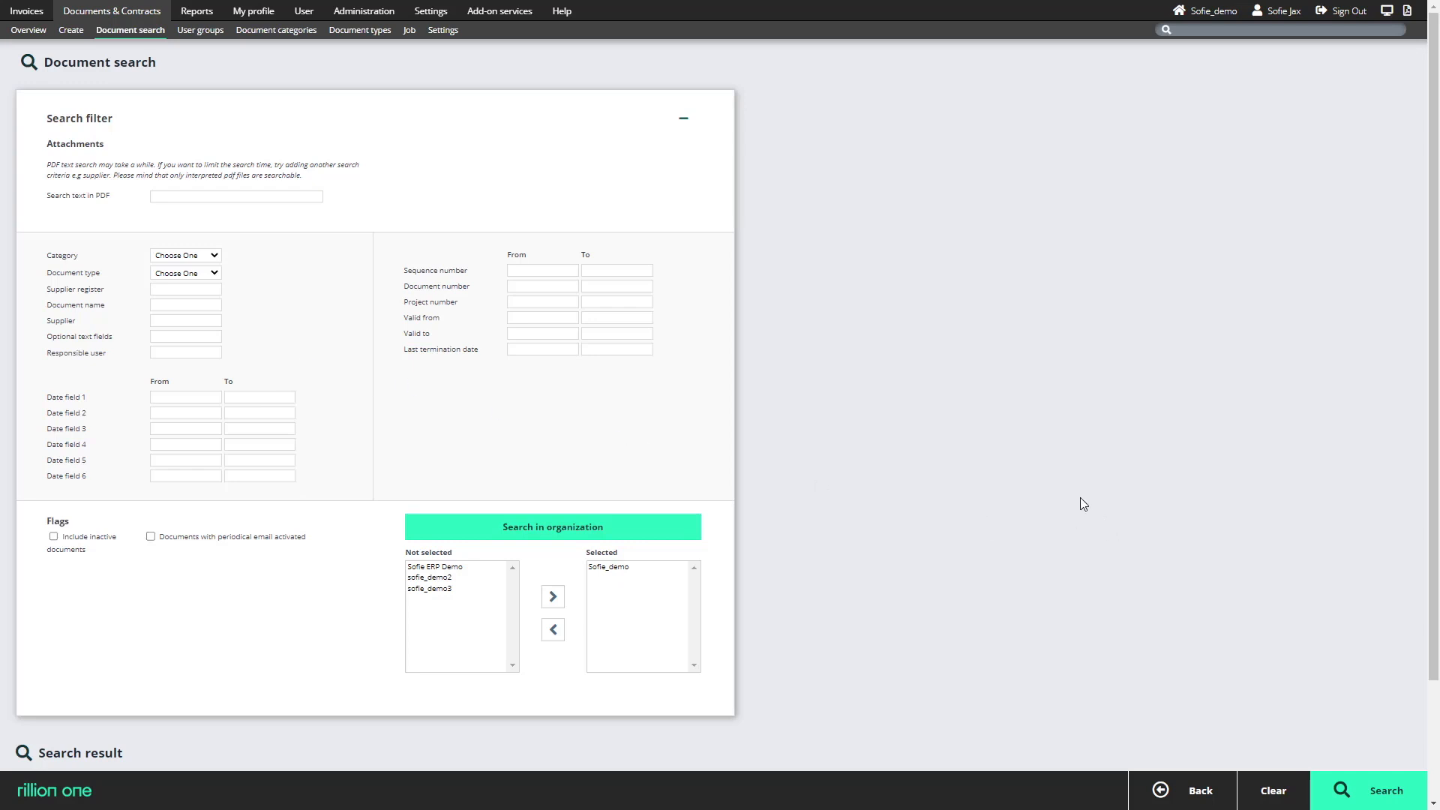
pyautogui.click(1370, 797)
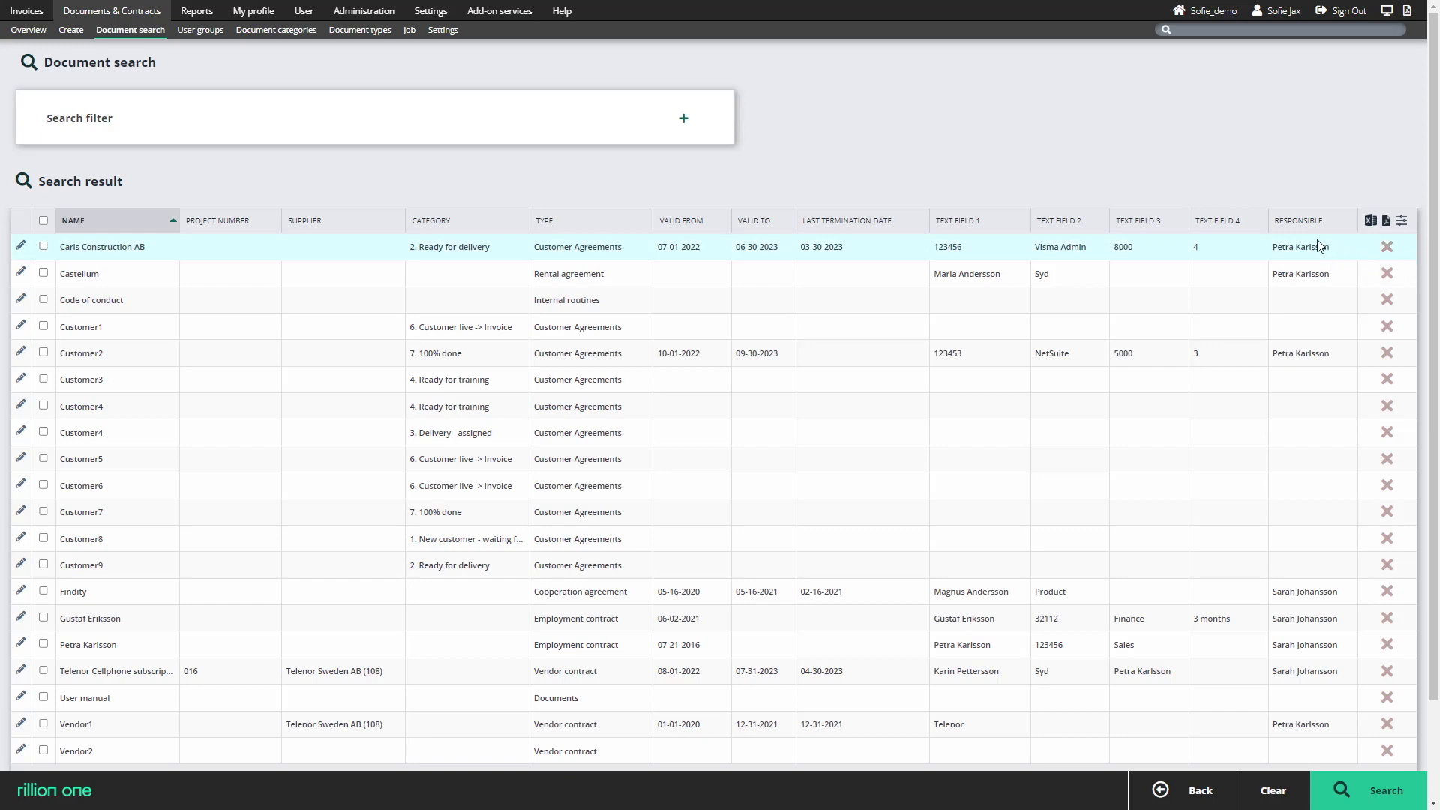
pyautogui.click(22, 254)
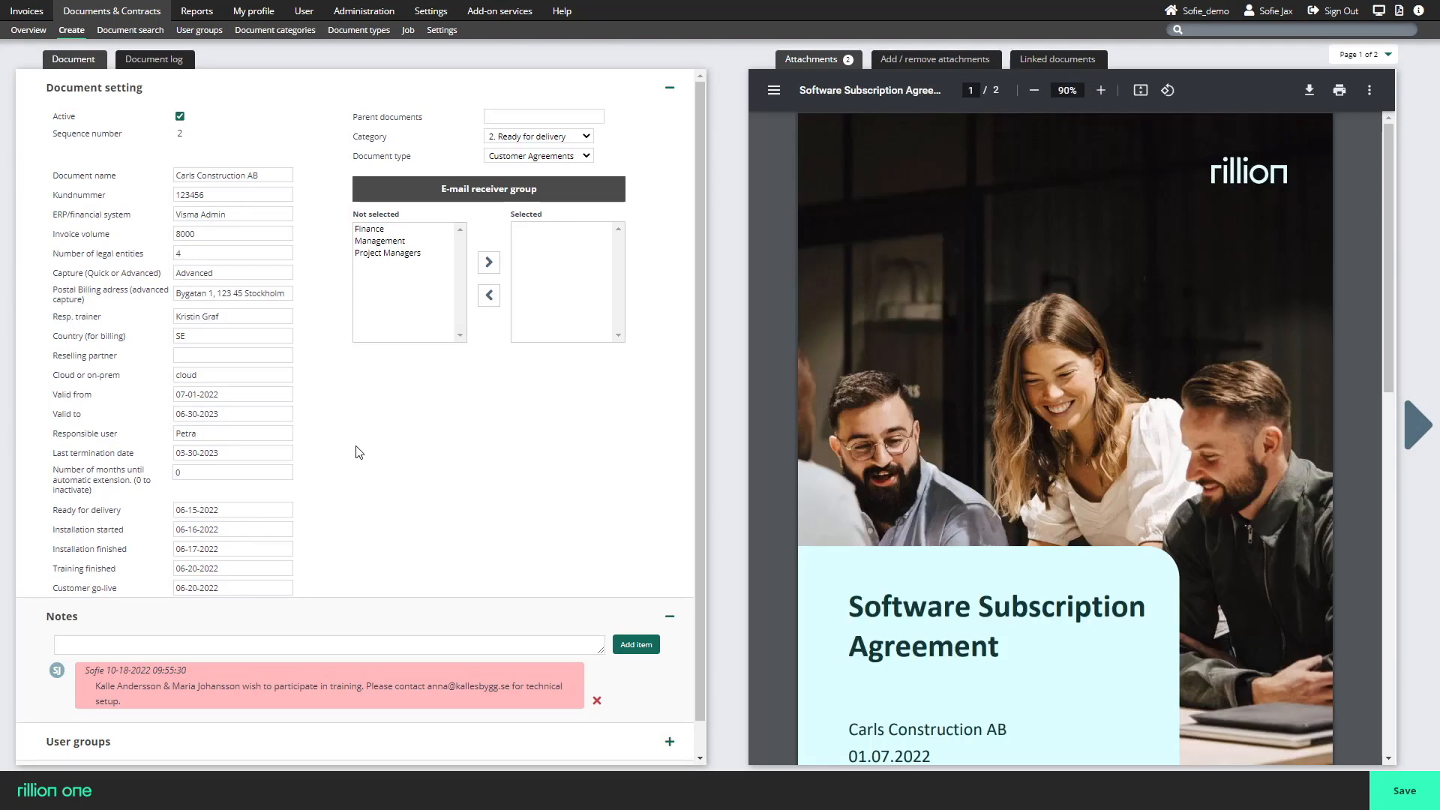
# Start a new document category and assign the Management user group to it.
pyautogui.click(267, 32)
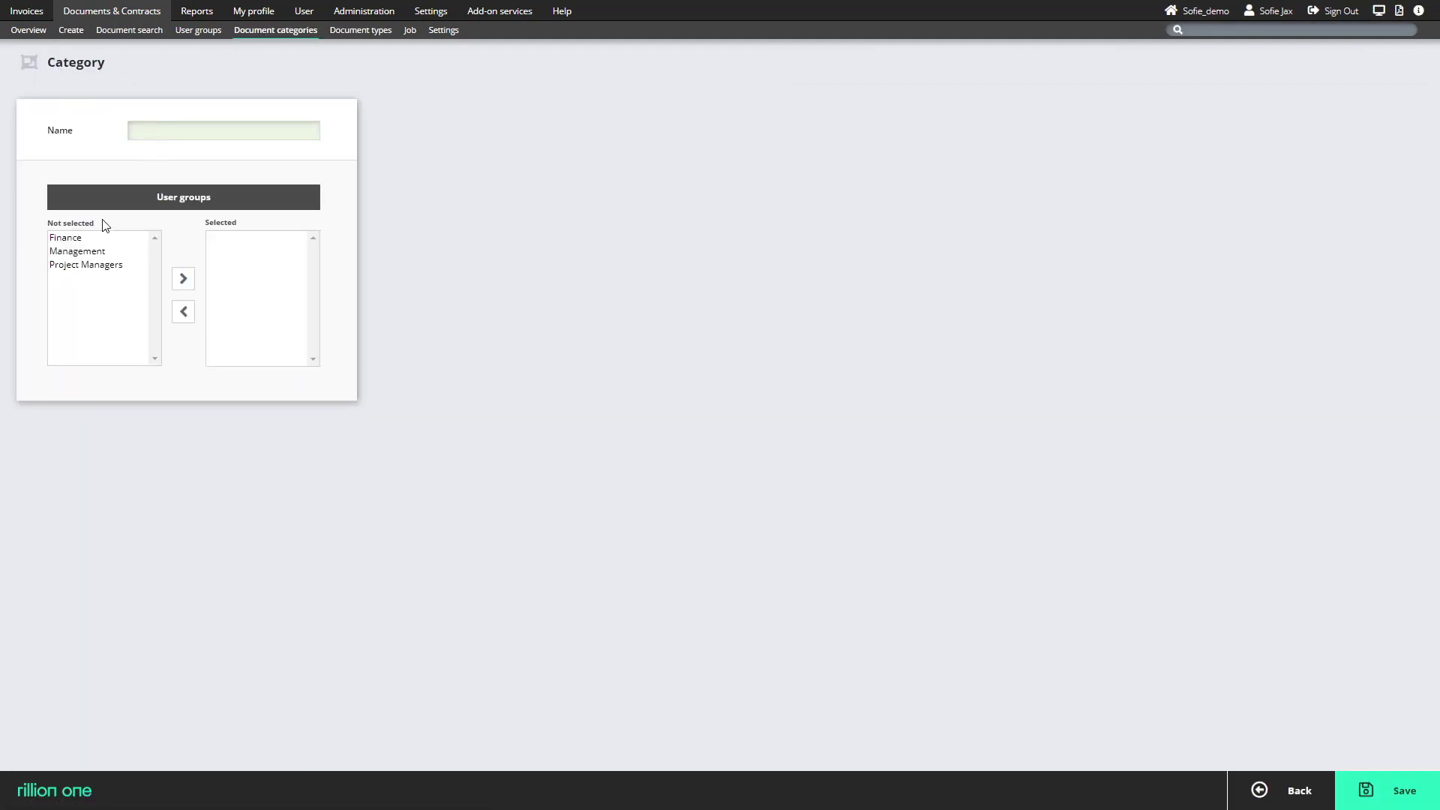
pyautogui.doubleClick(93, 252)
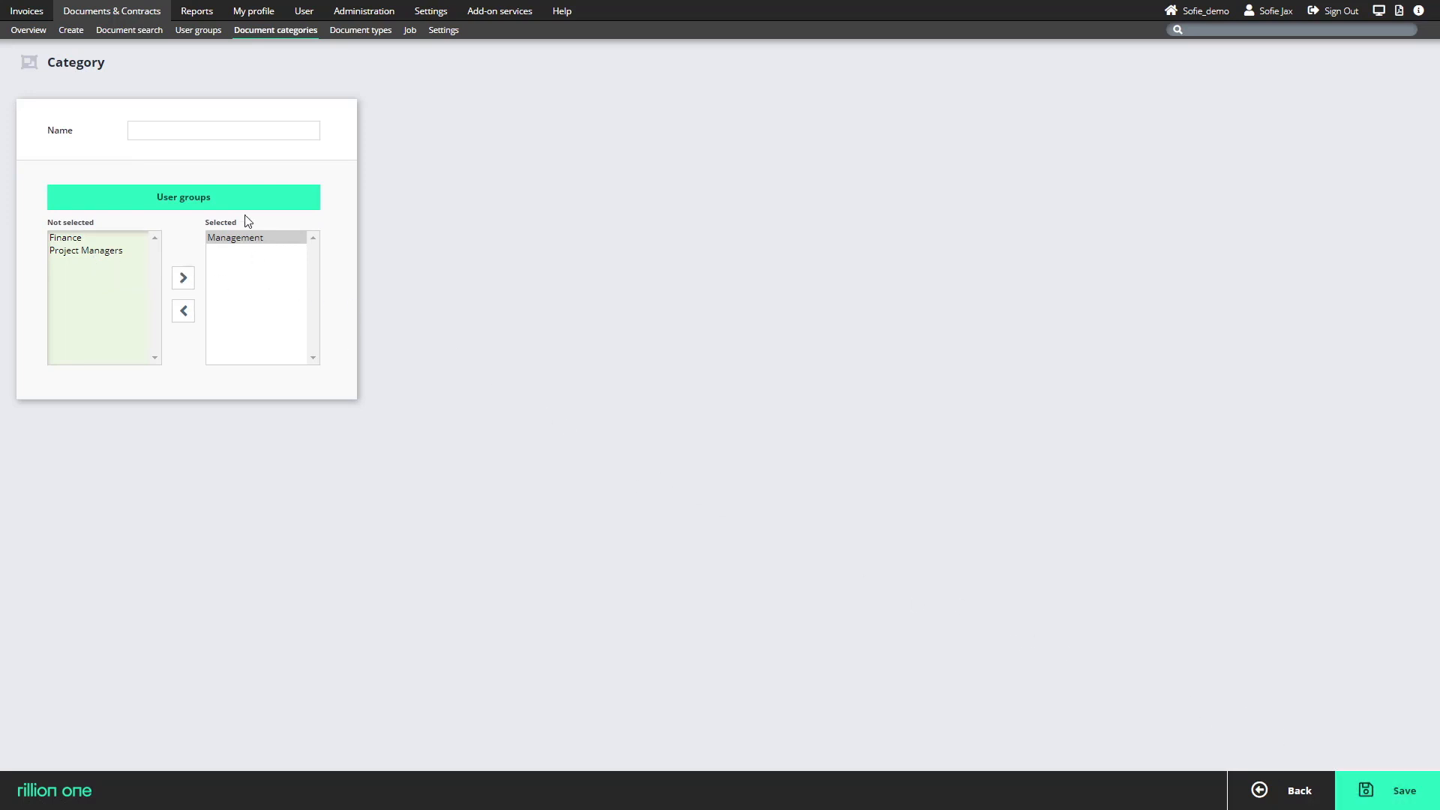
# Open the Customer Agreements document type and examine its special feature fields and optional text and date fields.
pyautogui.click(368, 31)
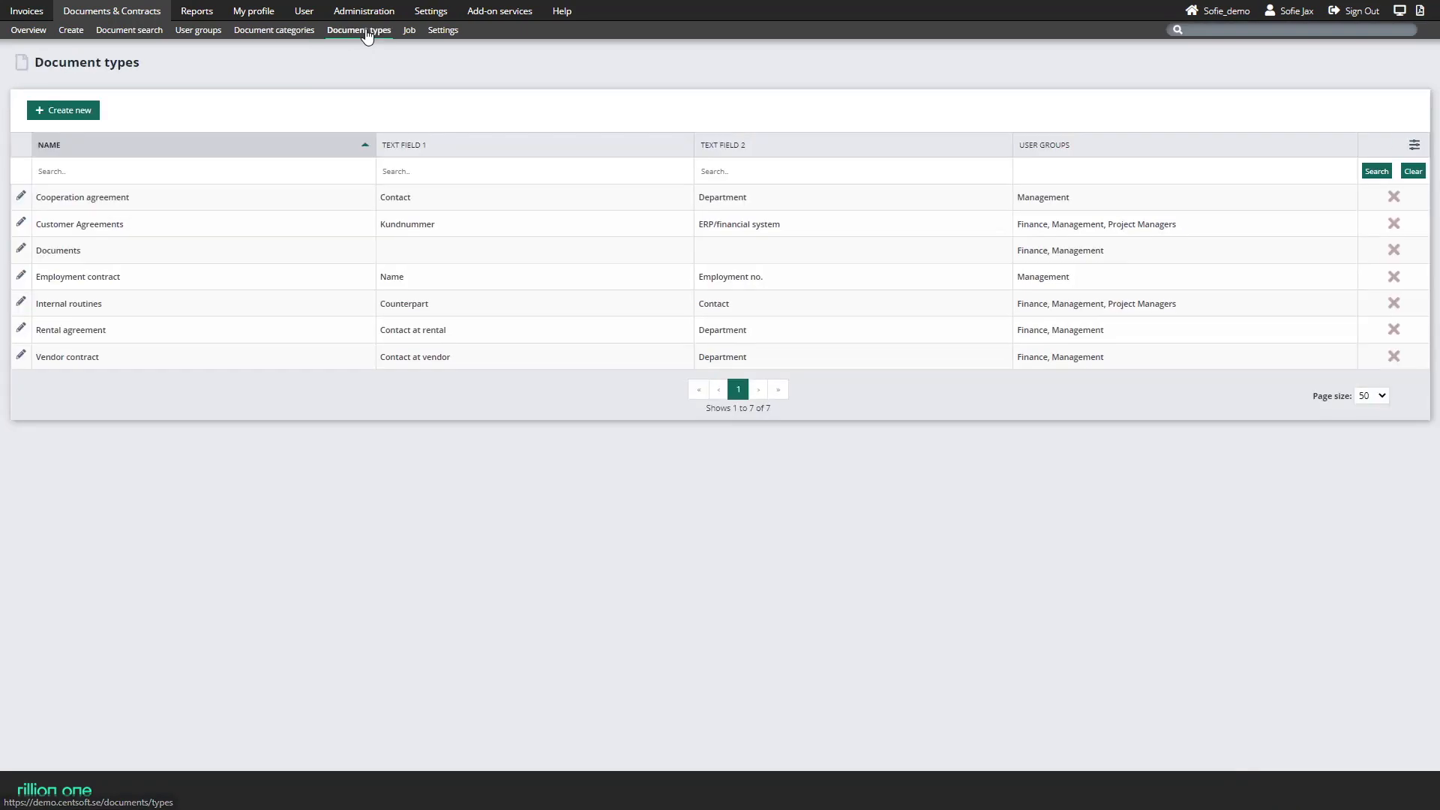
pyautogui.click(21, 224)
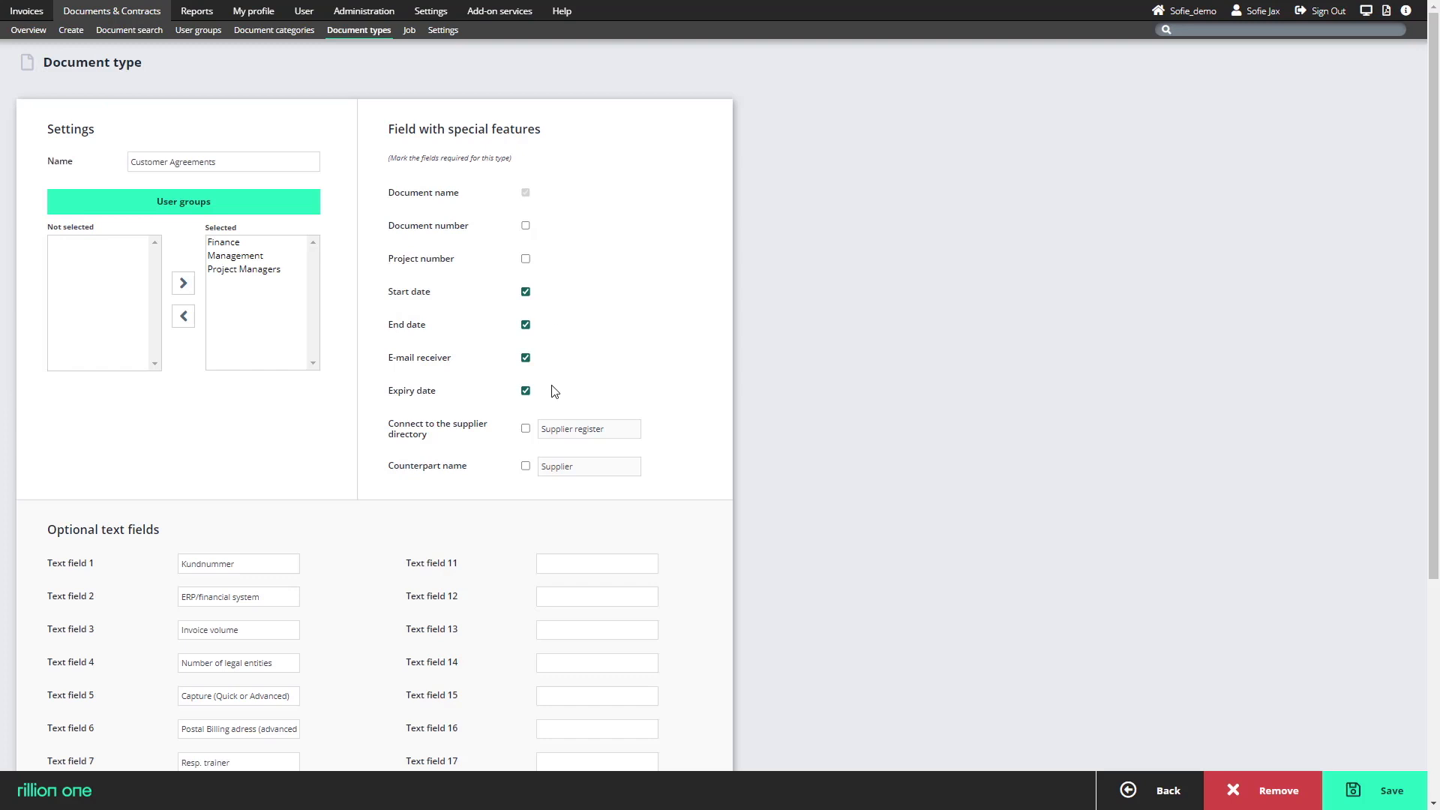
pyautogui.scroll(-3, 555, 391)
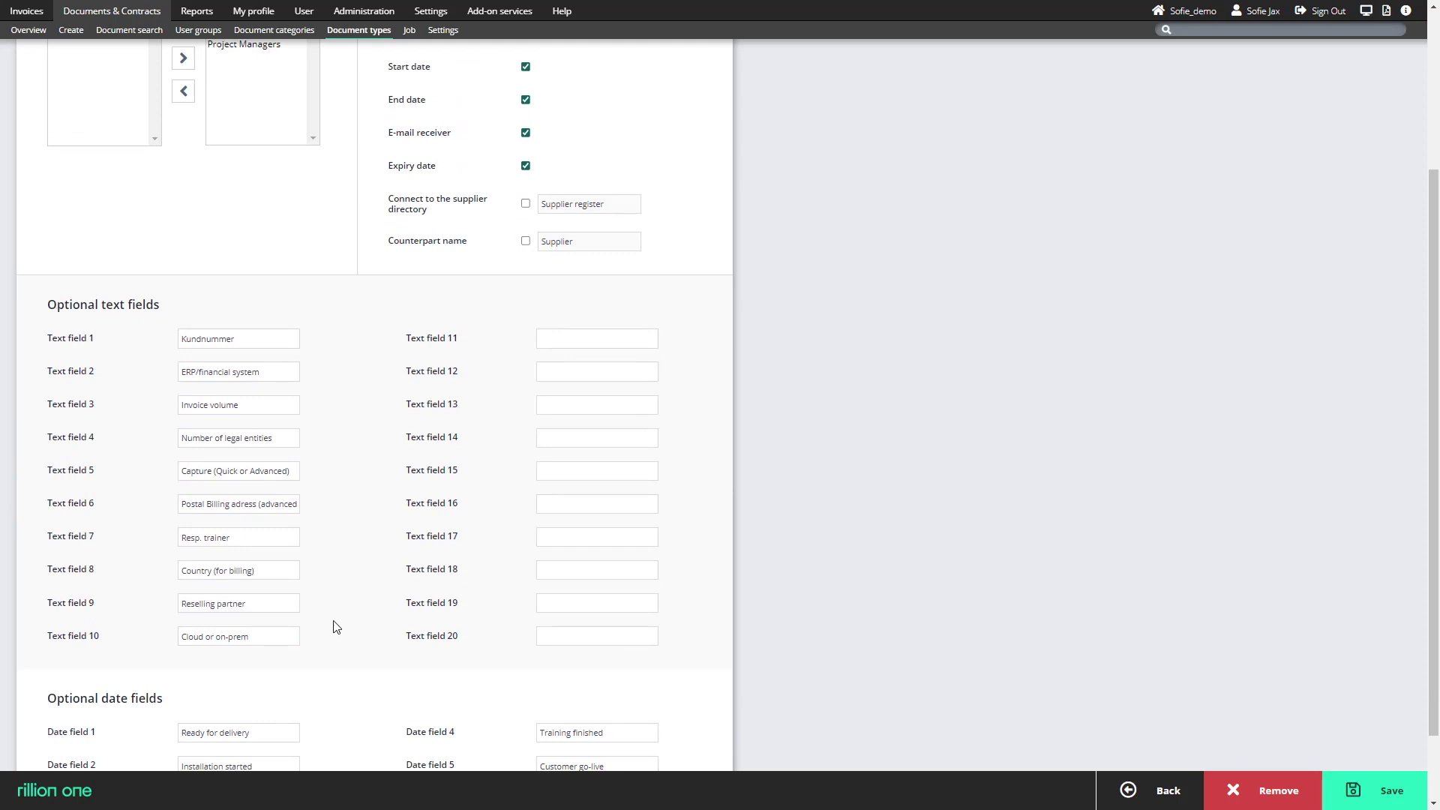
pyautogui.scroll(3, 347, 604)
# Remove Management from the selected user groups of the Customer Agreements document type, and leave for the documents overview without saving.
pyautogui.doubleClick(233, 256)
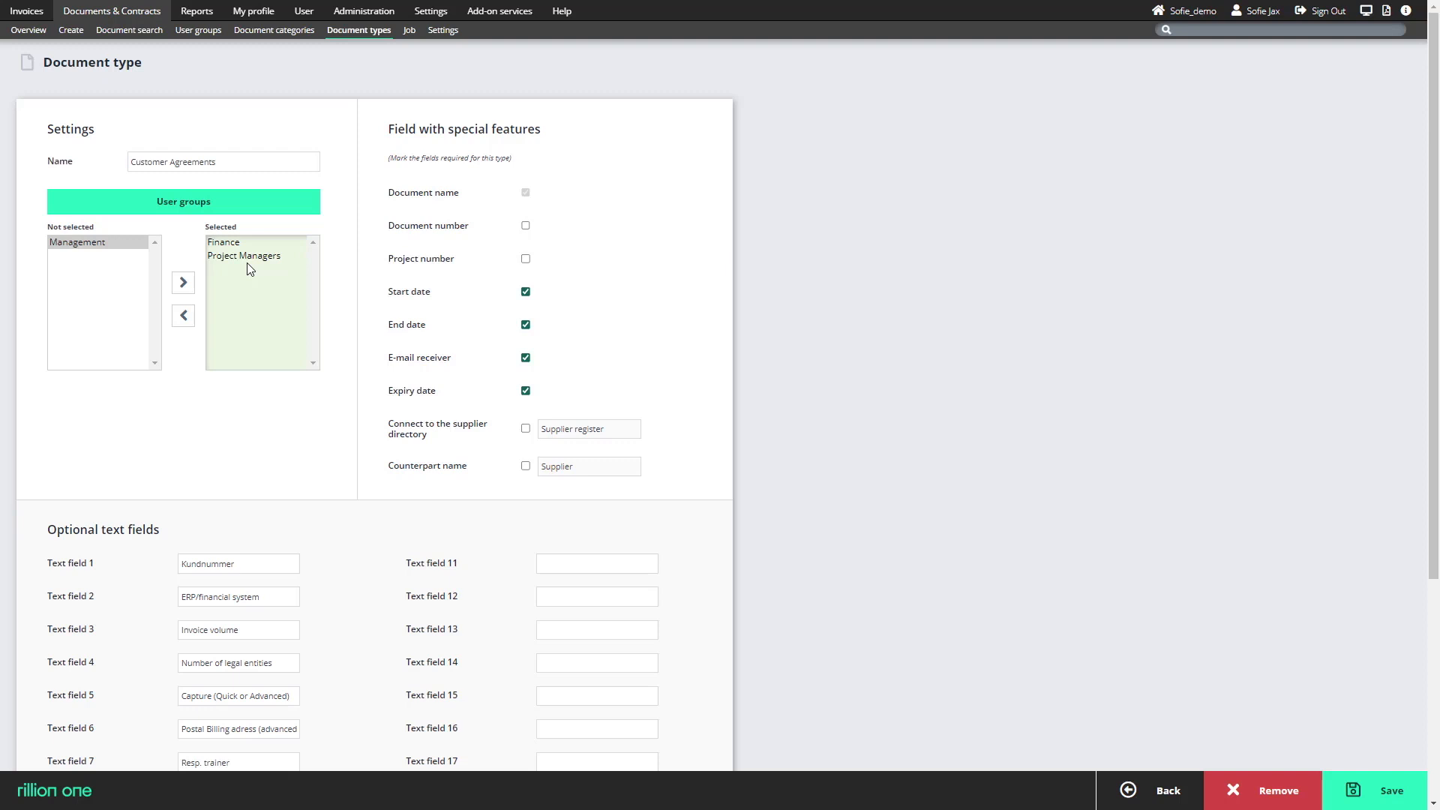
pyautogui.click(27, 33)
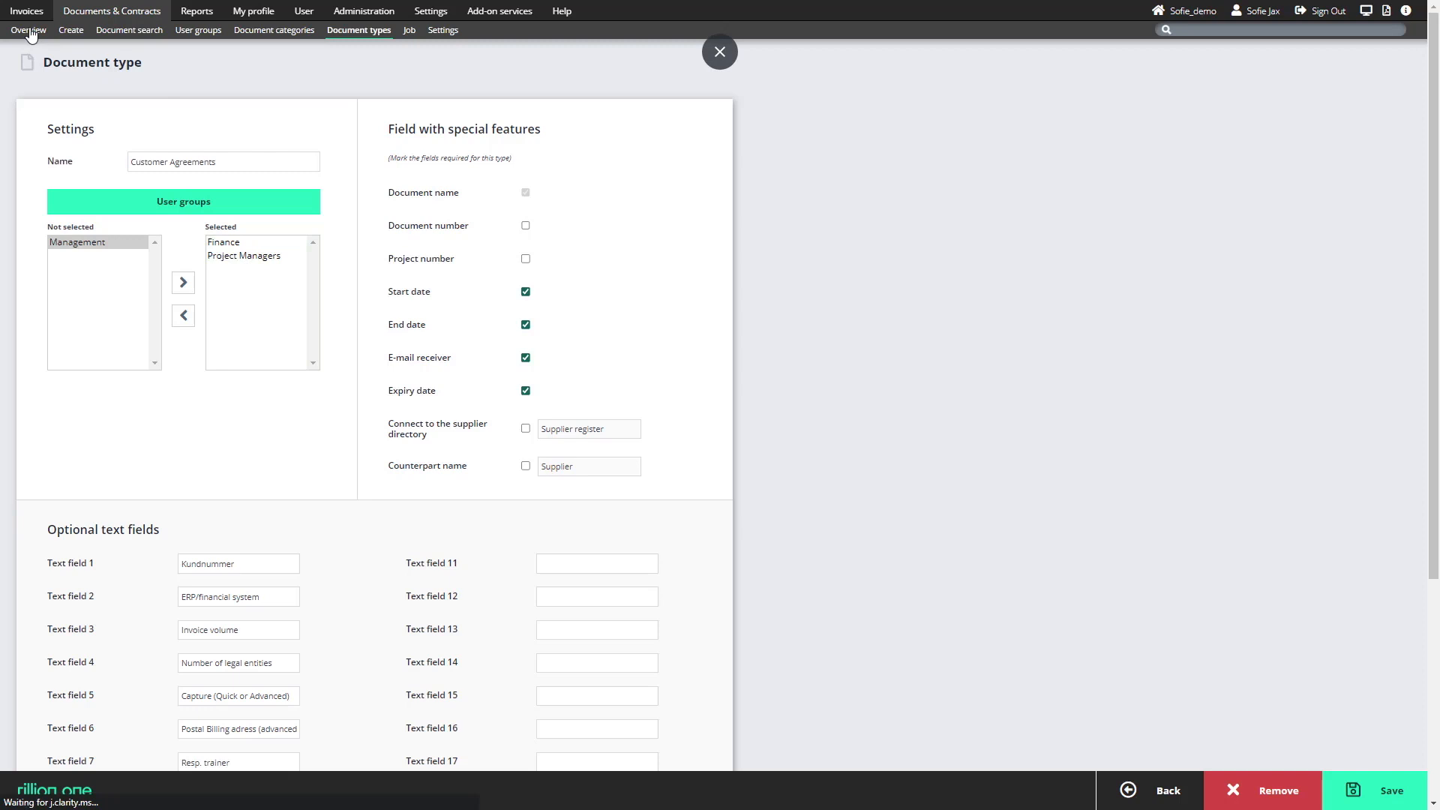